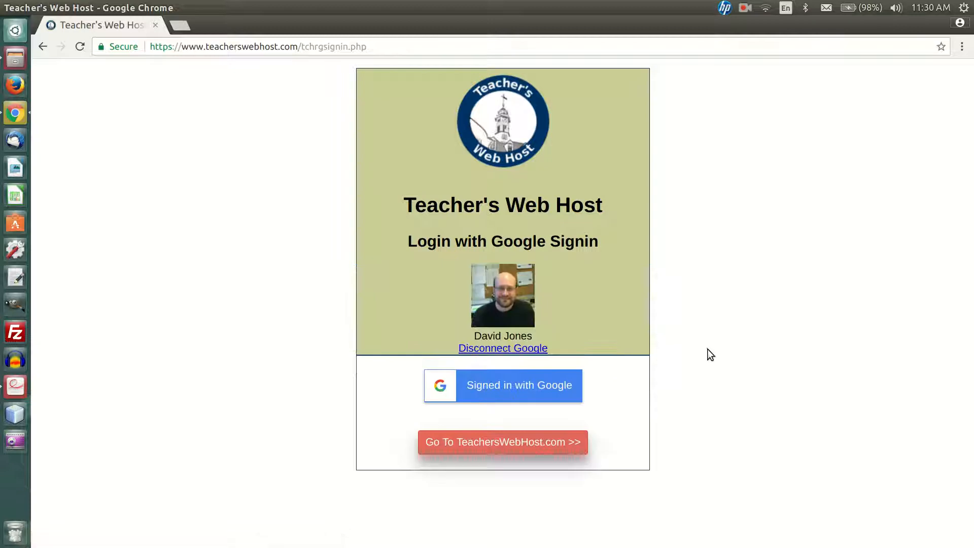
Enter the Teacher's Web Host classroom, open the Sandbox course and start adding a reading comprehension assessment
left_click(510, 441)
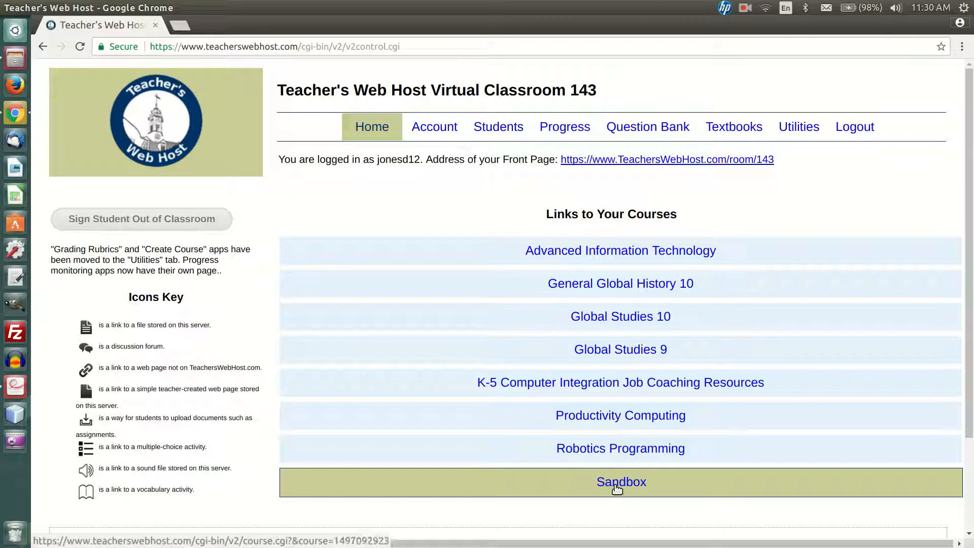
left_click(616, 490)
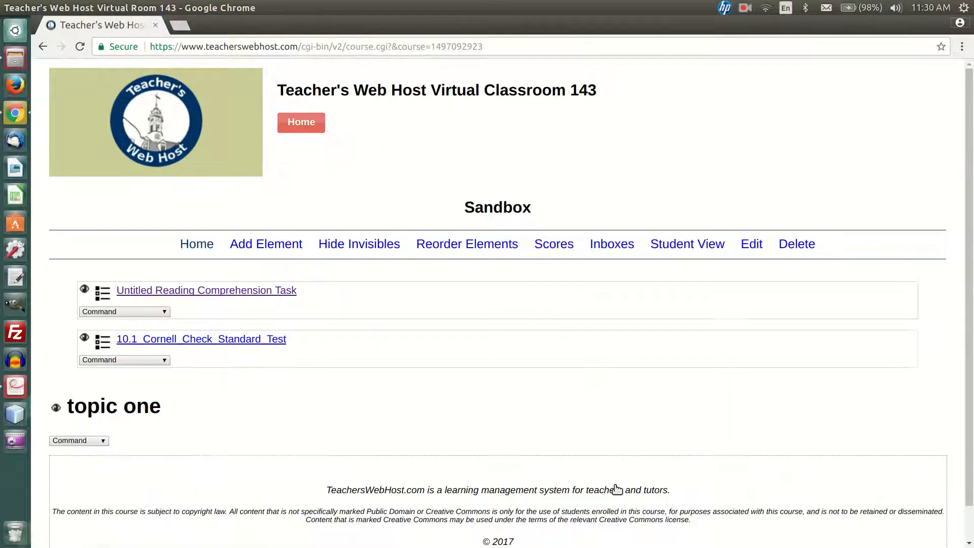
left_click(247, 243)
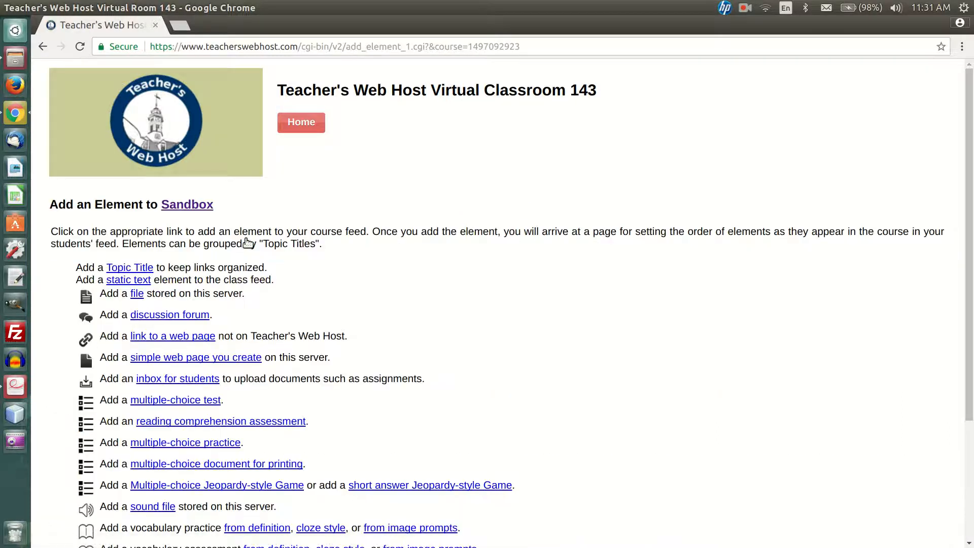
left_click(243, 426)
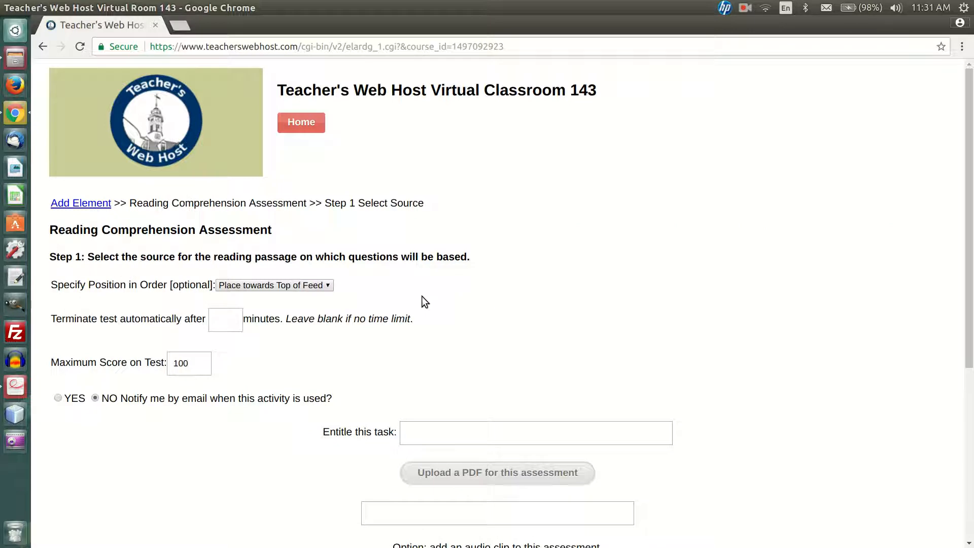
Place the assessment under "topic one" in the course order, keeping the time limit blank and the maximum score at 100
scroll(418, 296, "down", 5)
scroll(418, 296, "up", 4)
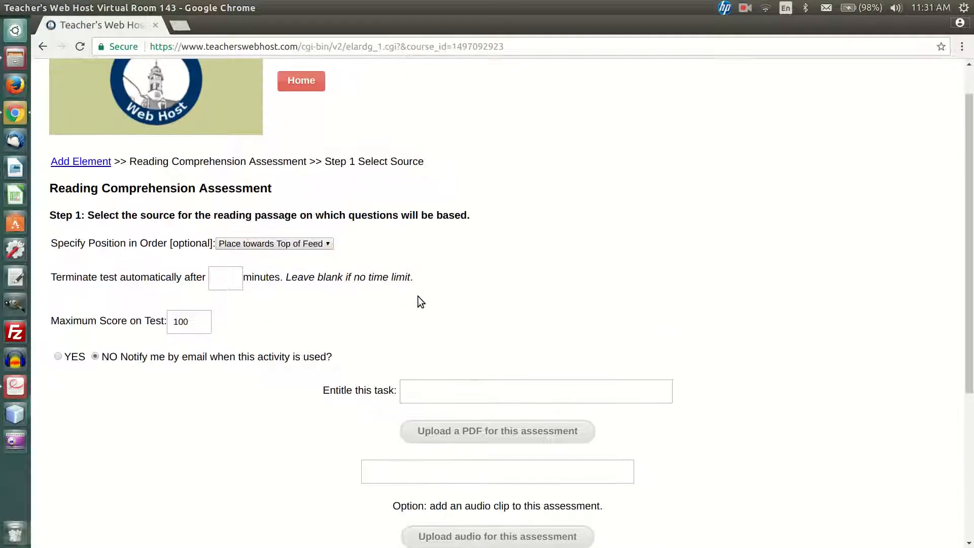
left_click(266, 243)
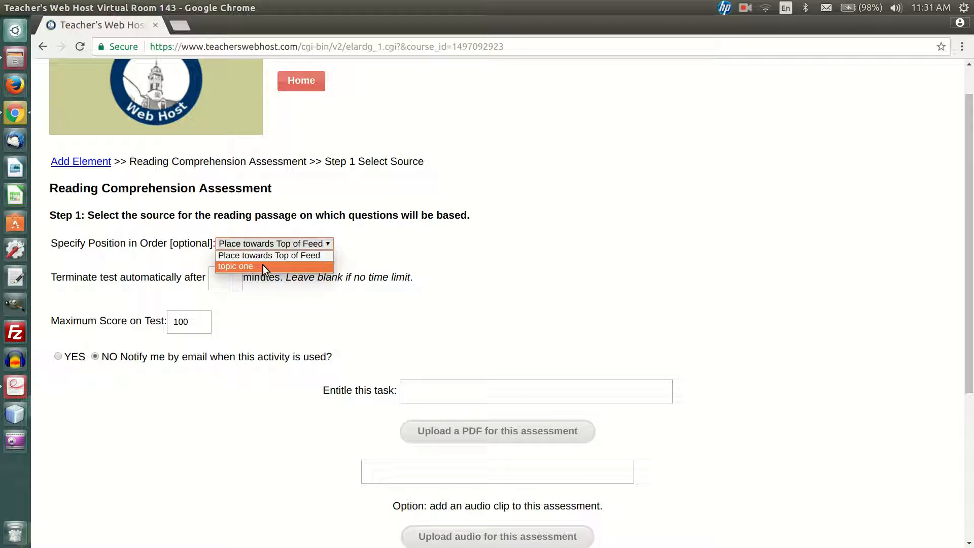
left_click(262, 266)
left_click(229, 281)
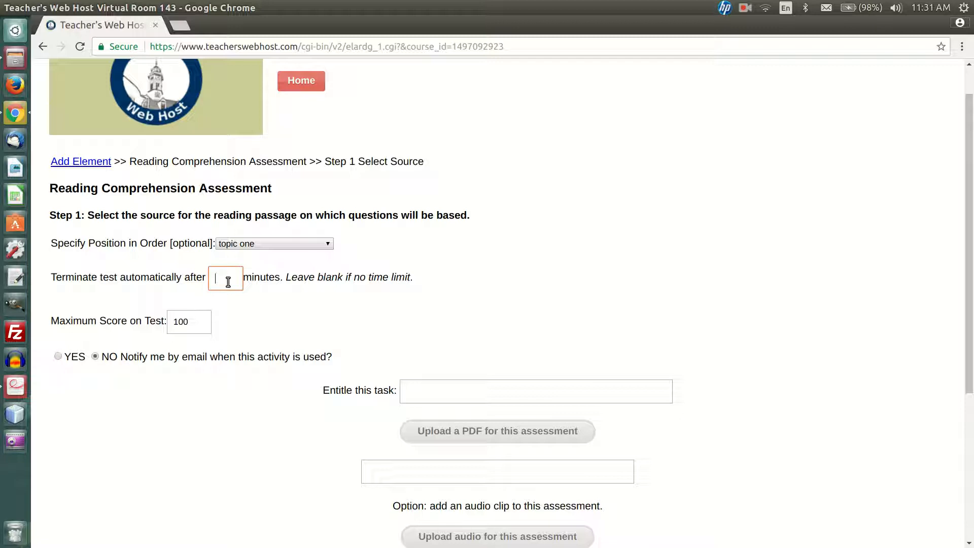
left_click(195, 329)
Title the task "Buffalo Bill and the Pony Express", copying the passage heading from 2005 grade 3 ela.pdf in Document Viewer
scroll(516, 346, "down", 1)
left_click(463, 371)
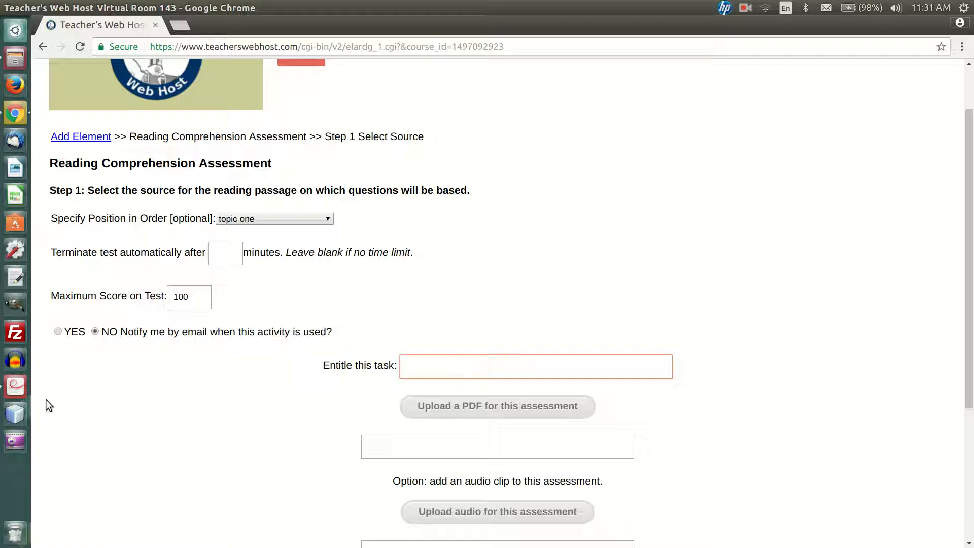
left_click(16, 386)
scroll(315, 304, "up", 15)
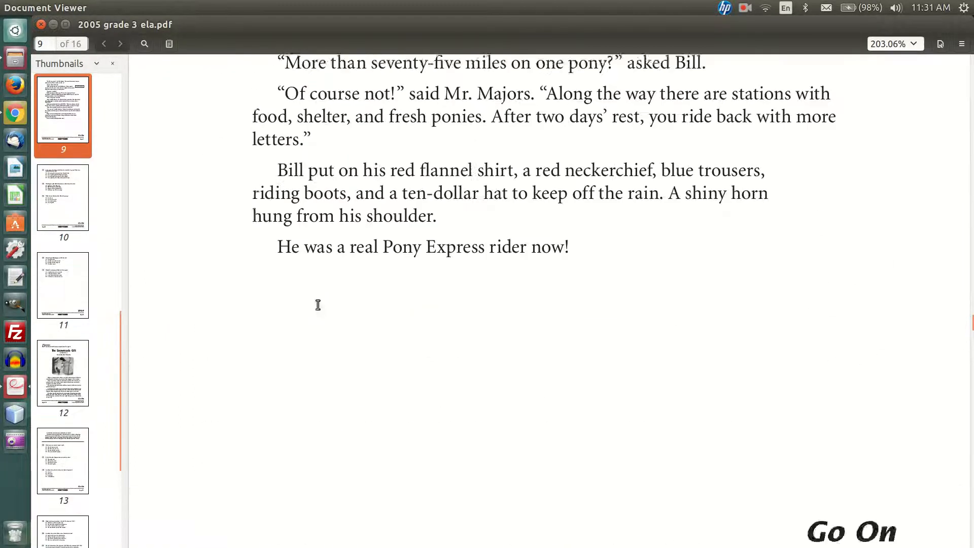
scroll(315, 303, "up", 15)
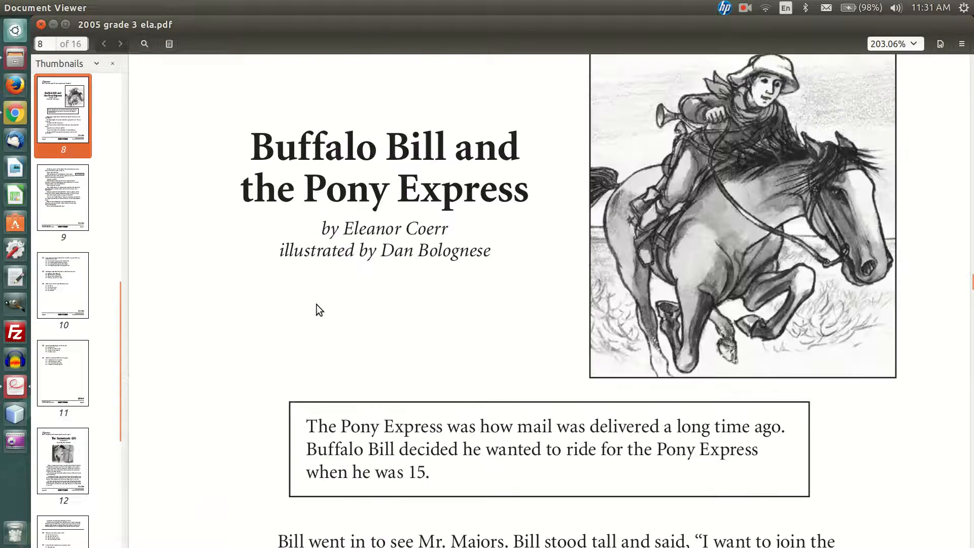
scroll(319, 303, "up", 2)
scroll(319, 304, "down", 3)
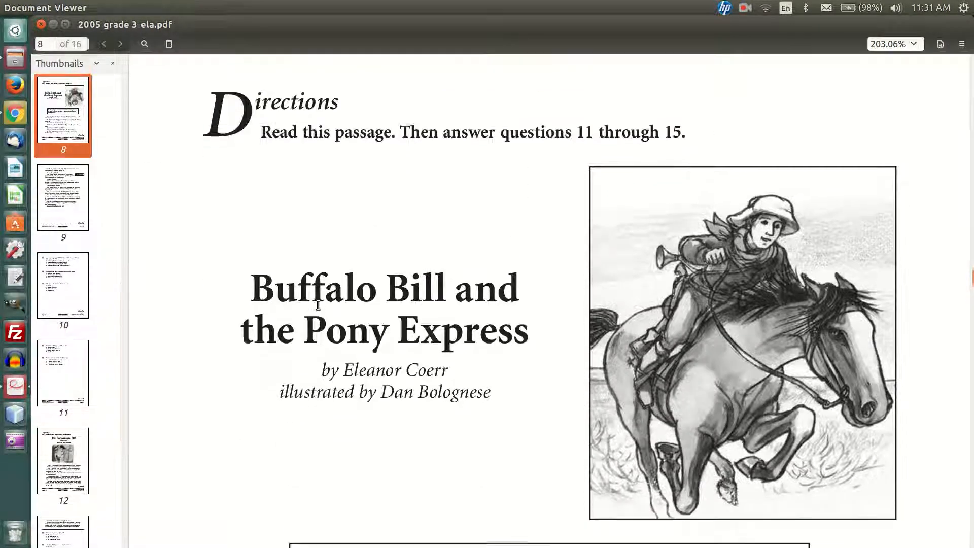
scroll(317, 304, "down", 2)
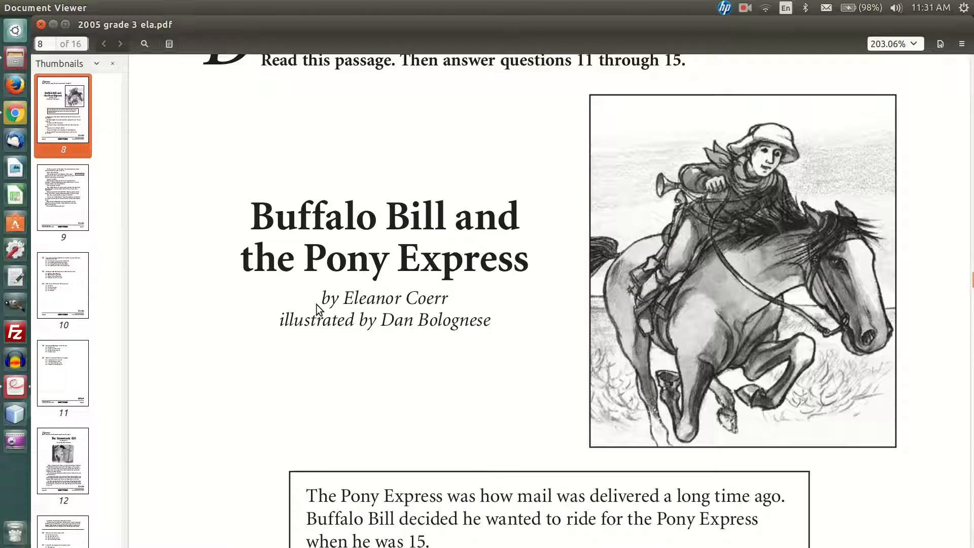
left_click_drag(255, 213, 530, 249)
key("ctrl+c")
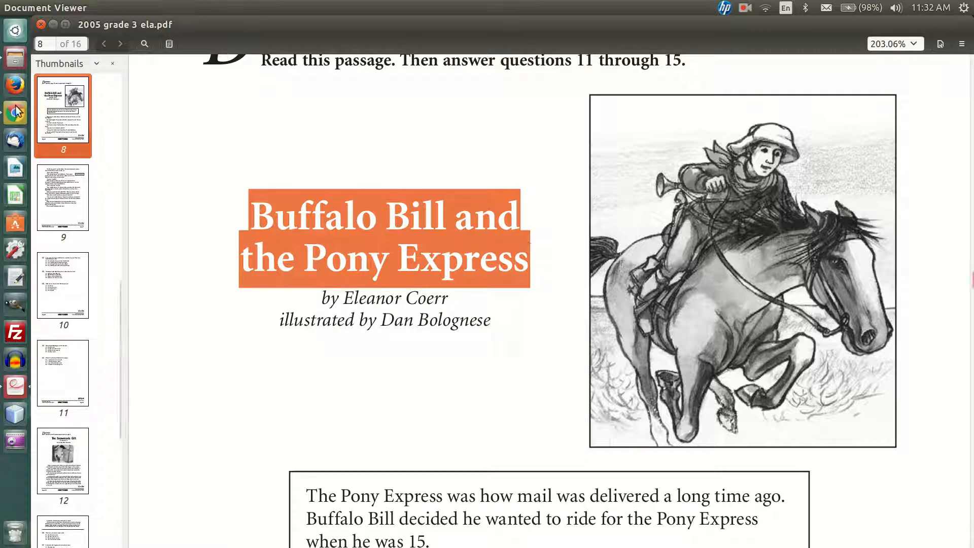
key("alt+Tab")
key("ctrl+v")
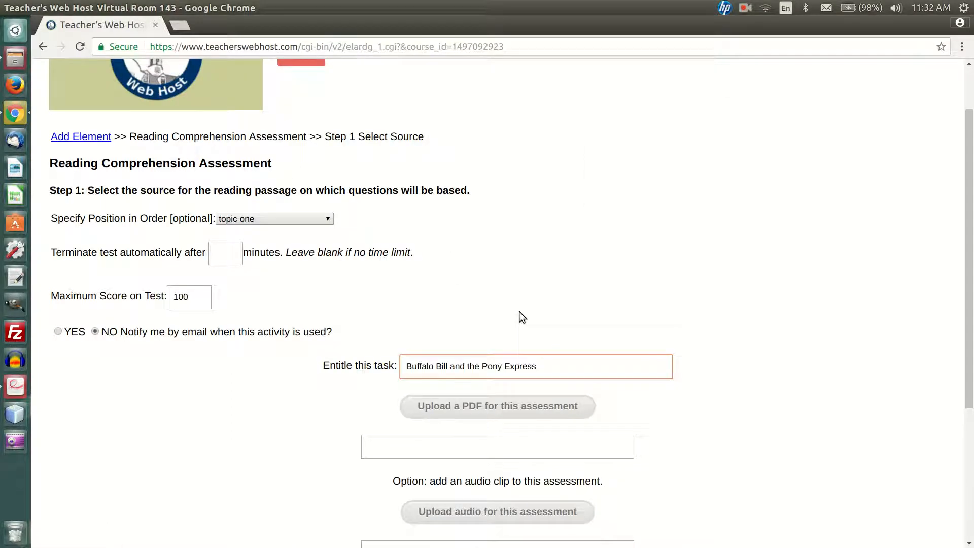
Upload Buffalo_Bill.pdf from the backup-databases folder on the Desktop as the assessment's reading passage
scroll(565, 303, "down", 3)
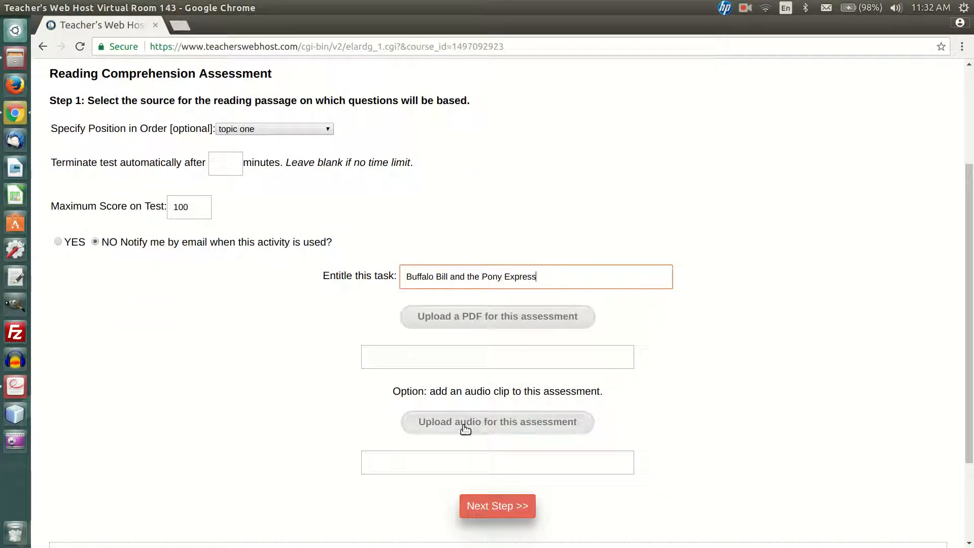
left_click(467, 323)
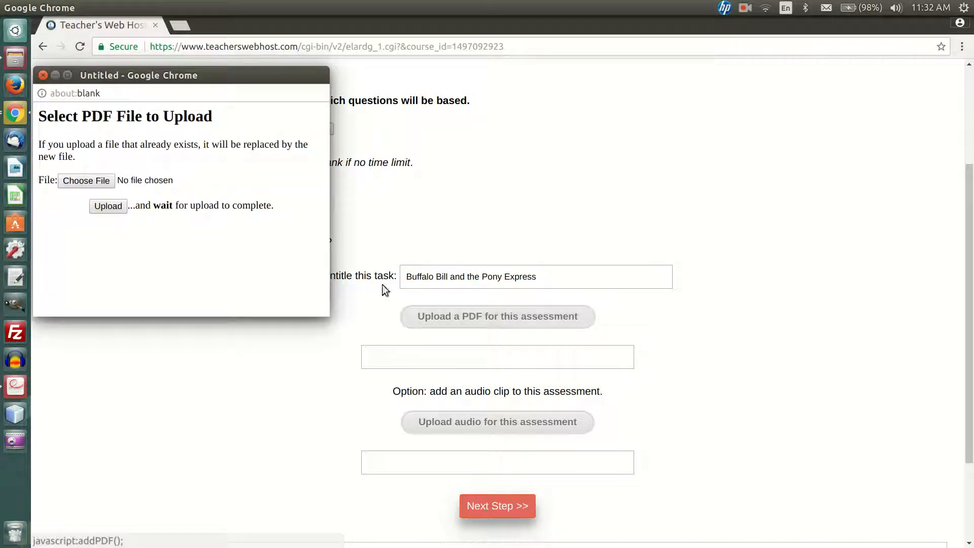
left_click(89, 183)
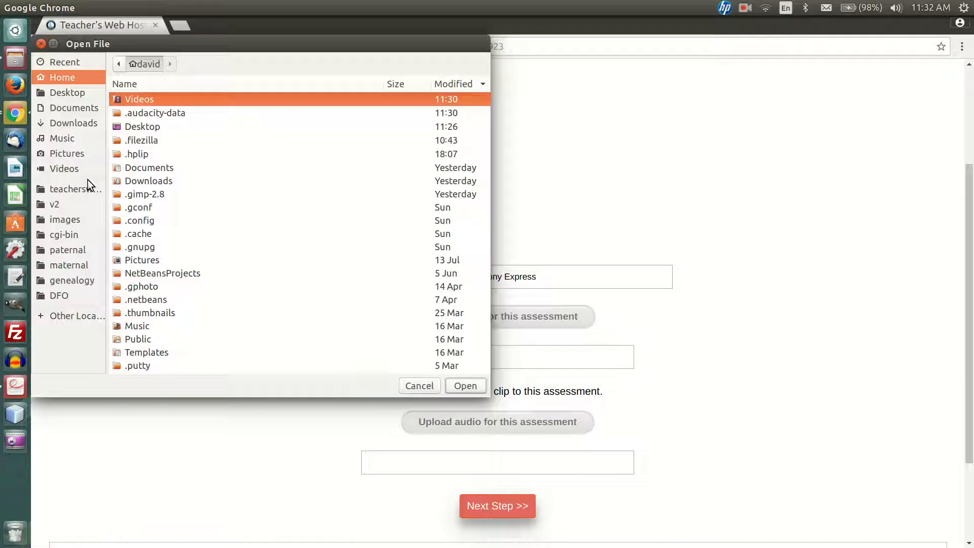
left_click(66, 93)
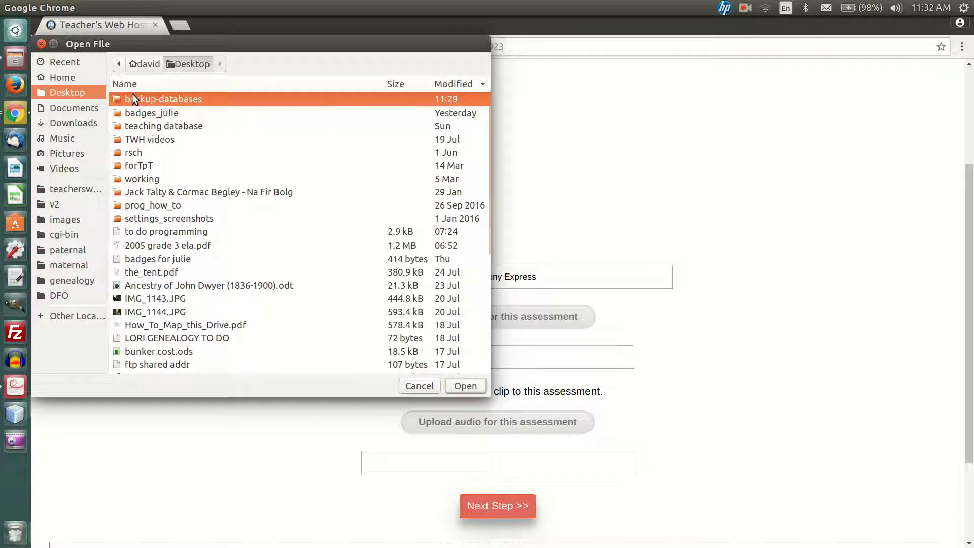
double_click(132, 96)
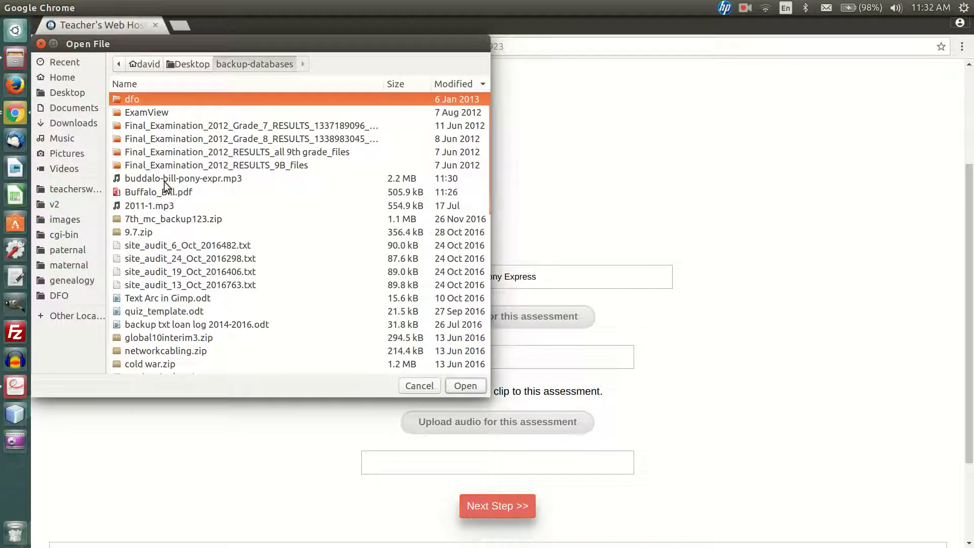
double_click(144, 191)
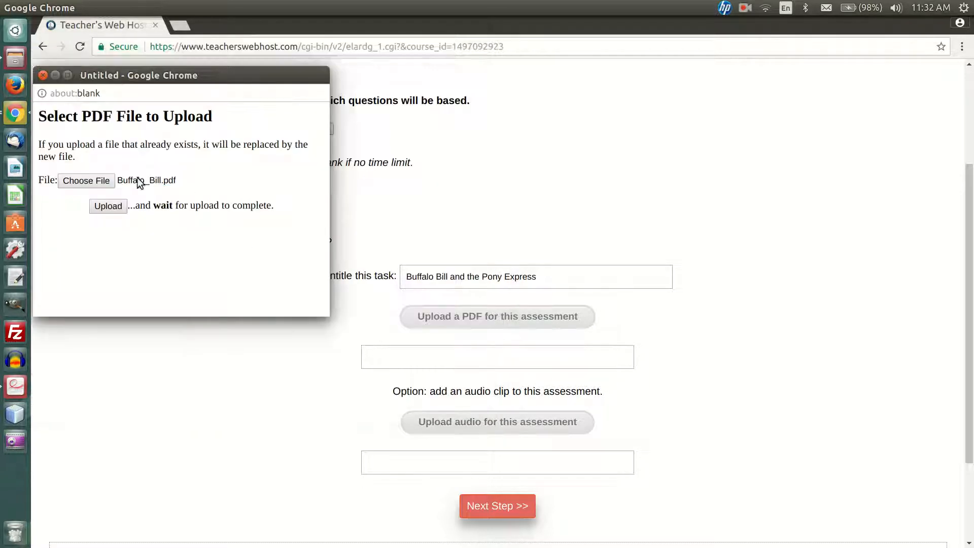
left_click(108, 207)
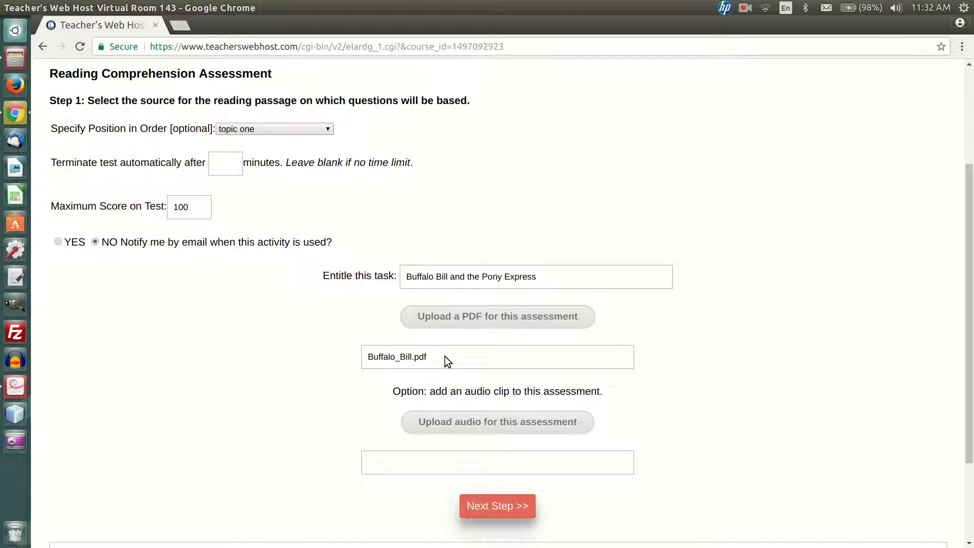
Upload buddalo-bill-pony-expr.mp3 as the assessment's audio clip and continue to the Add Questions step
scroll(598, 354, "down", 4)
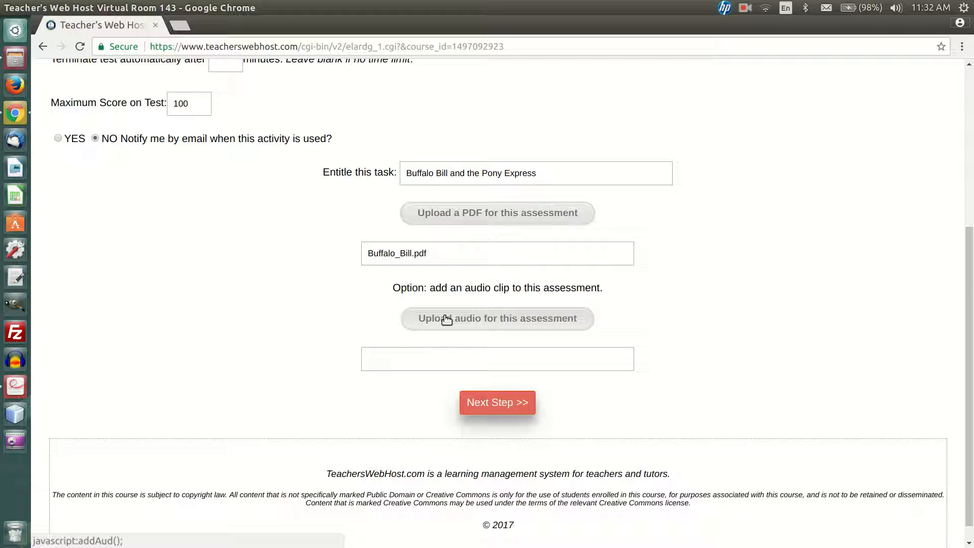
left_click(447, 320)
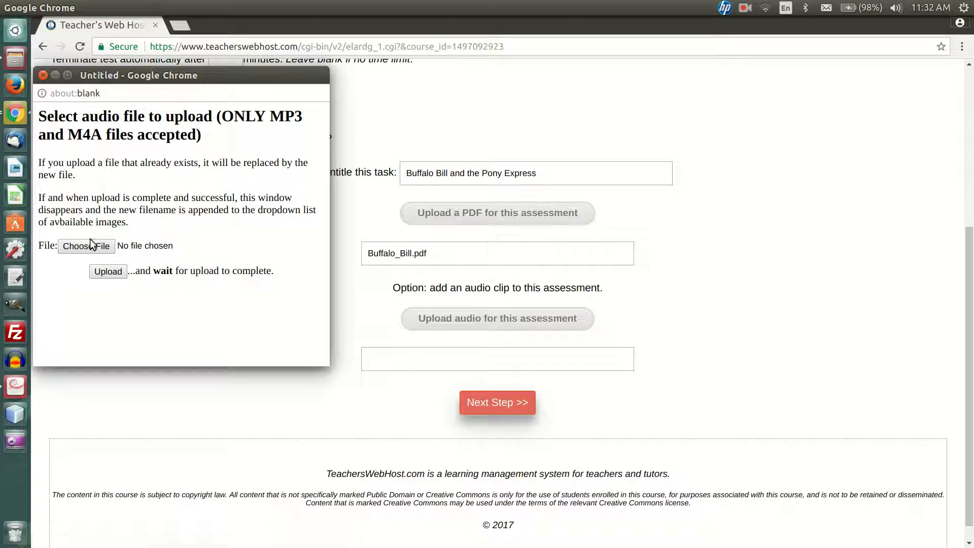
left_click(86, 246)
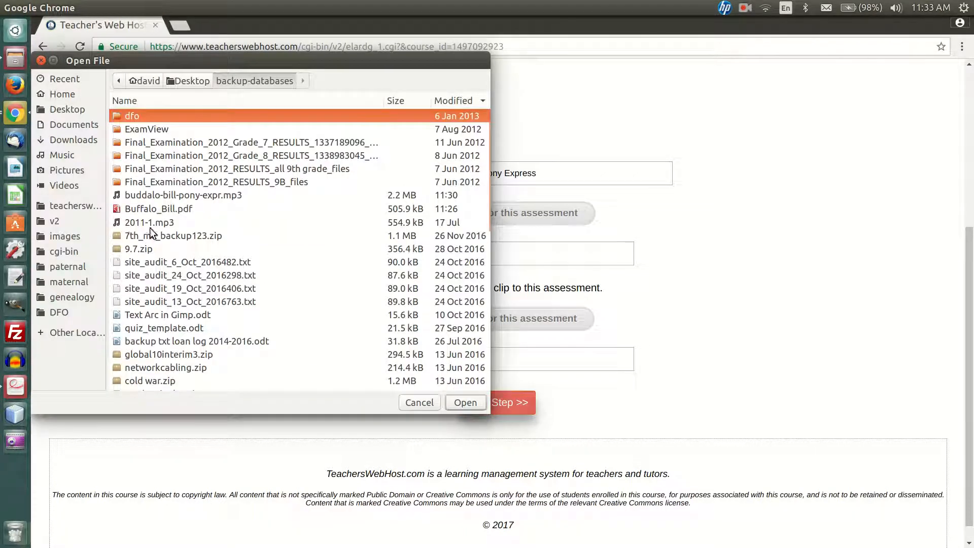
left_click(162, 195)
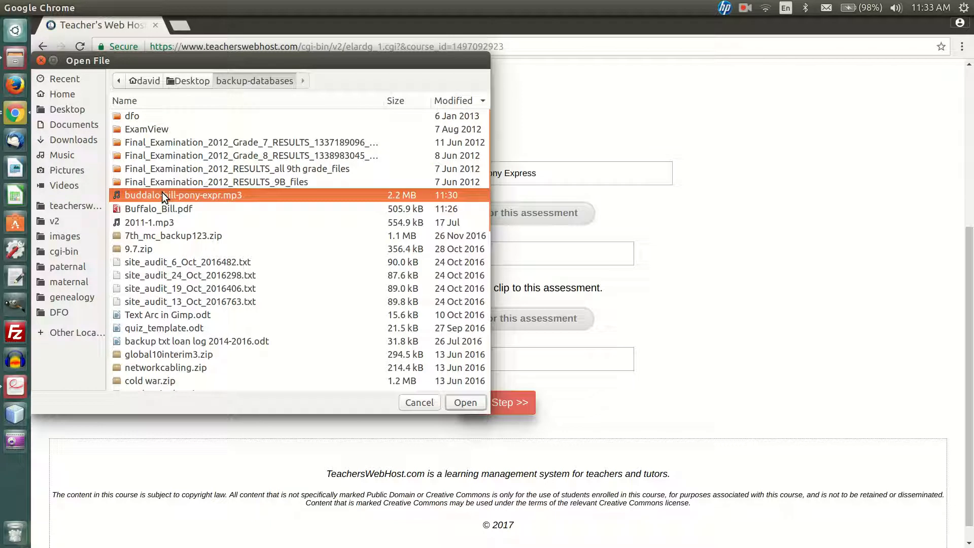
double_click(162, 195)
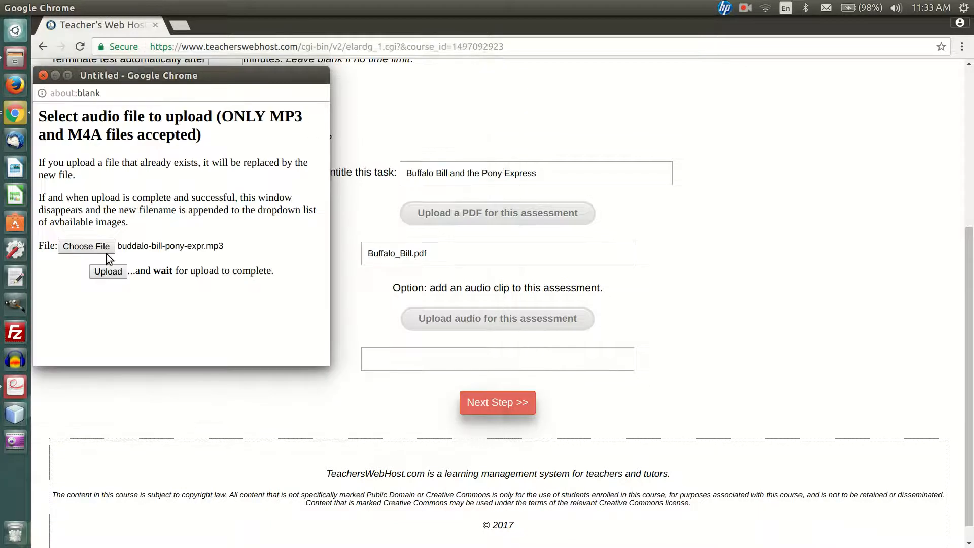
left_click(105, 272)
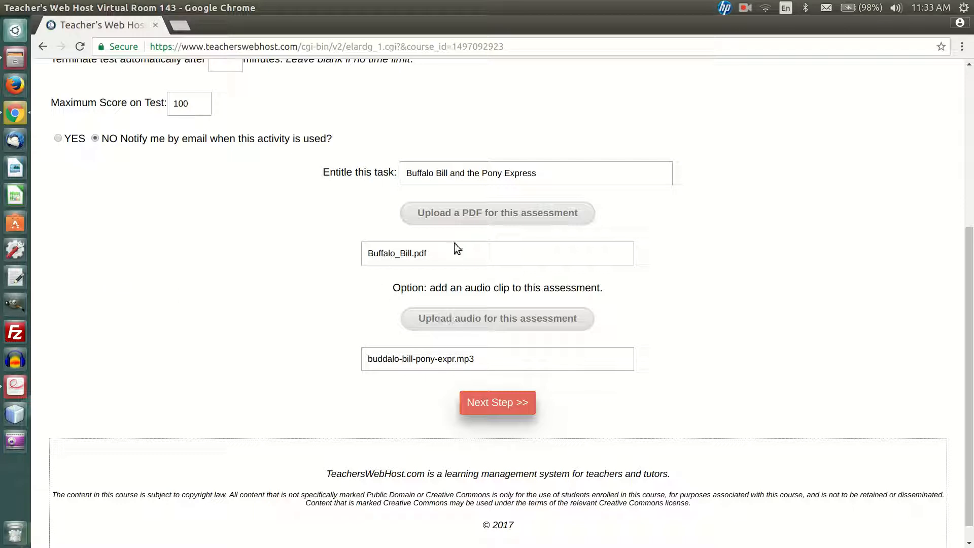
left_click(489, 400)
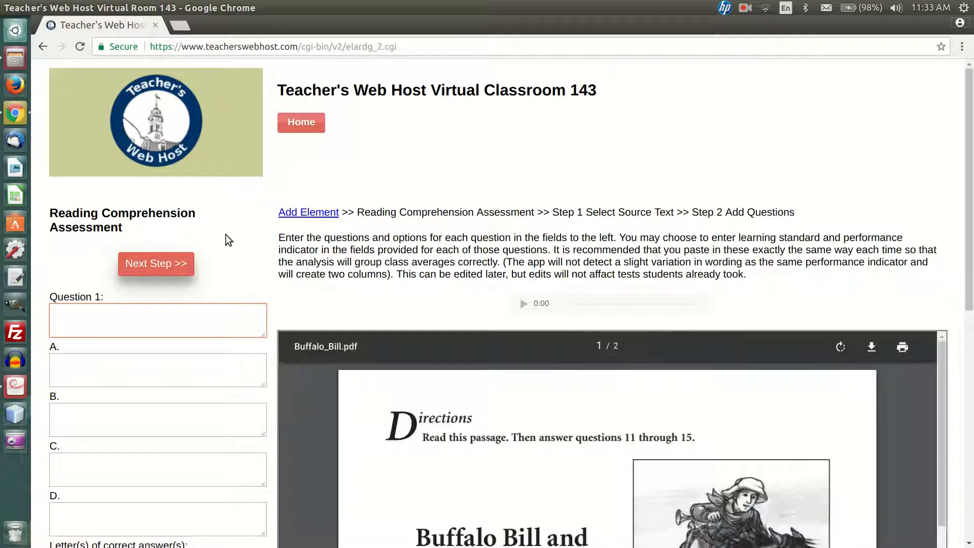
Examine the question and answer fields, the audio player and the embedded Buffalo Bill passage on the Add Questions page
scroll(242, 216, "down", 4)
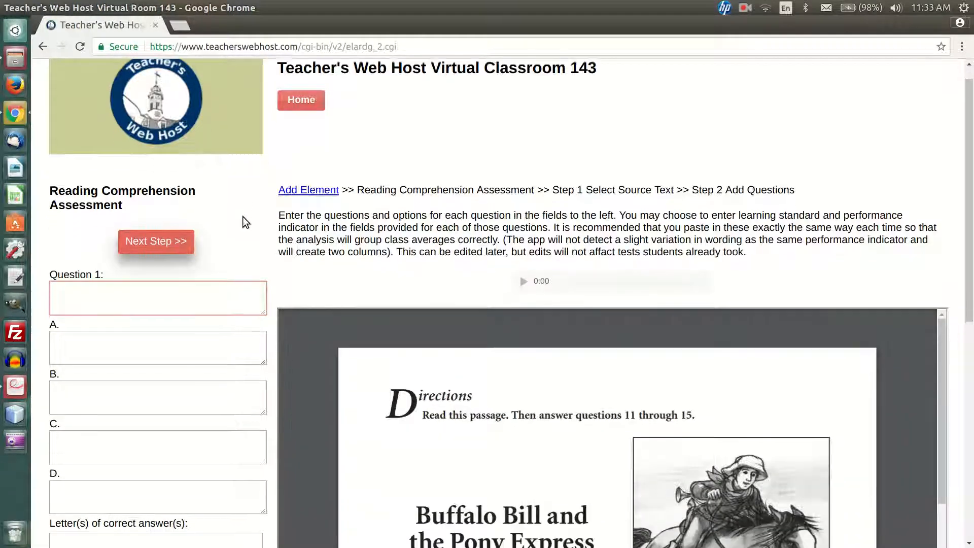
scroll(107, 219, "down", 5)
scroll(107, 219, "up", 6)
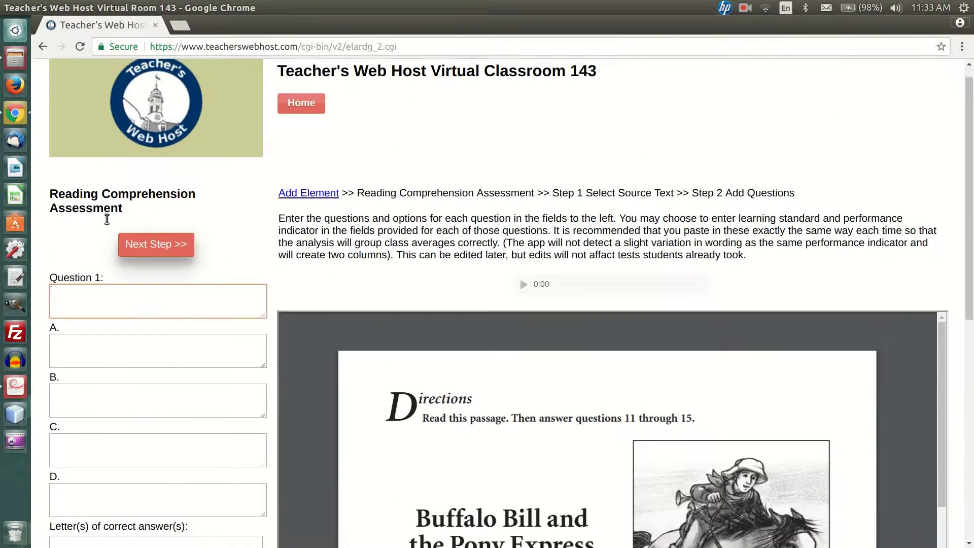
scroll(107, 219, "down", 2)
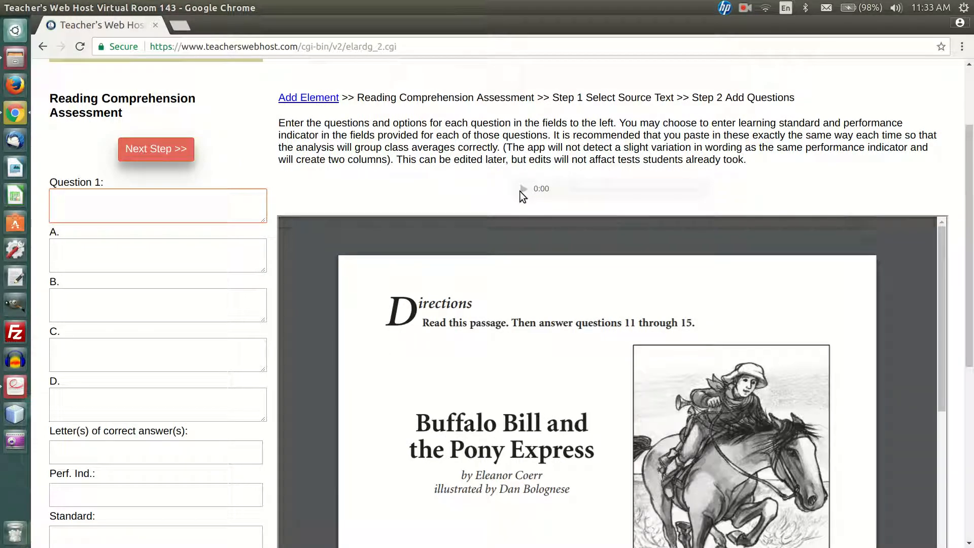
left_click(523, 190)
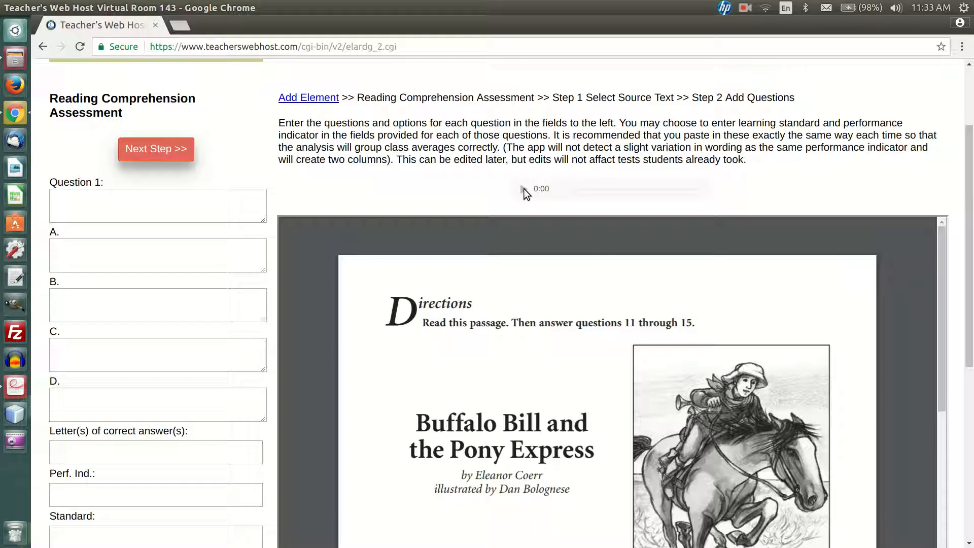
scroll(778, 156, "down", 2)
scroll(612, 252, "down", 15)
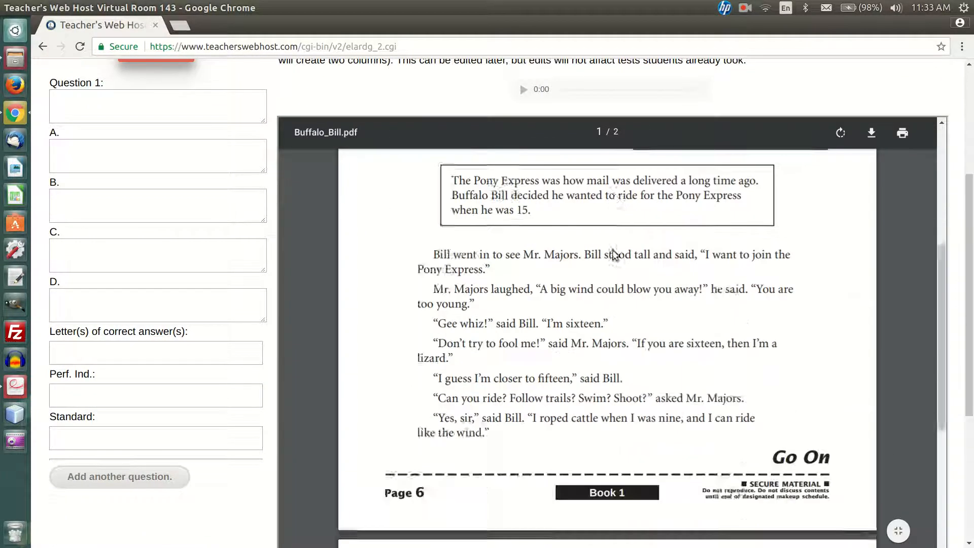
scroll(613, 249, "up", 18)
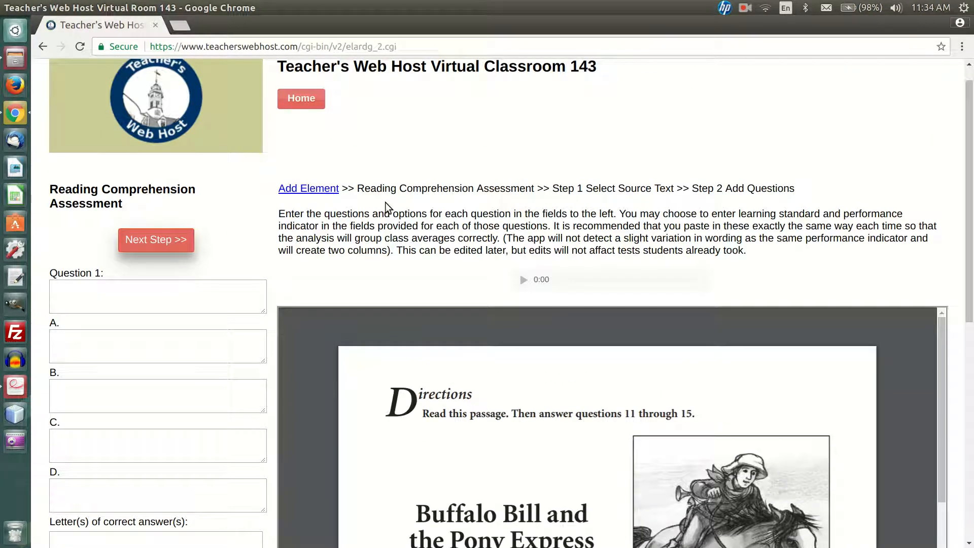
scroll(449, 158, "down", 3)
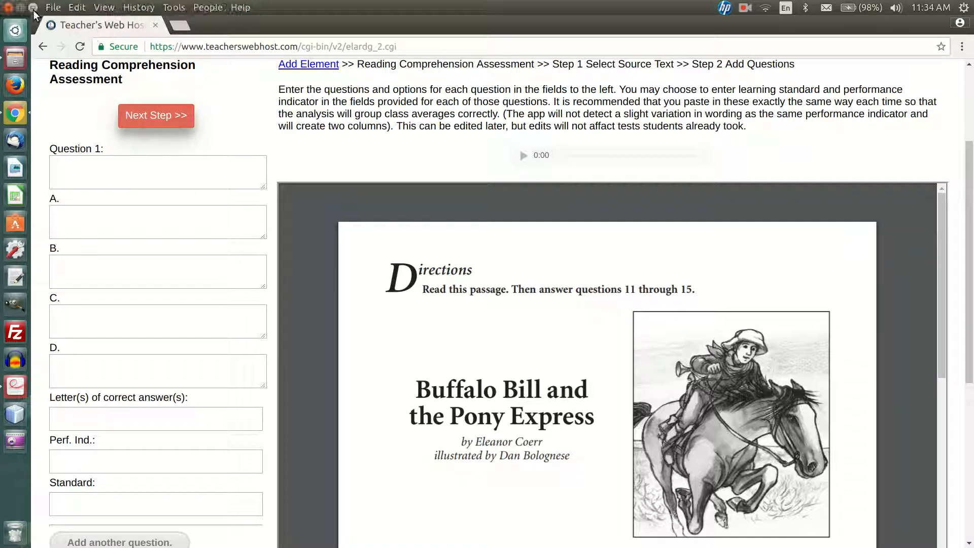
Shrink the browser window and place it beside 2005 grade 3 ela.pdf, with the document showing question 11 on page 10
left_click(34, 8)
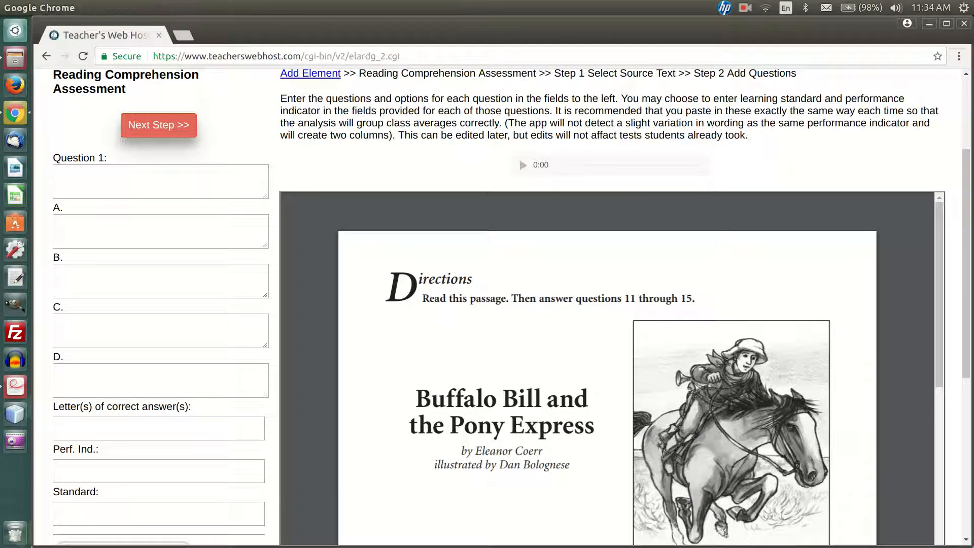
left_click_drag(972, 155, 343, 178)
left_click_drag(203, 24, 799, 31)
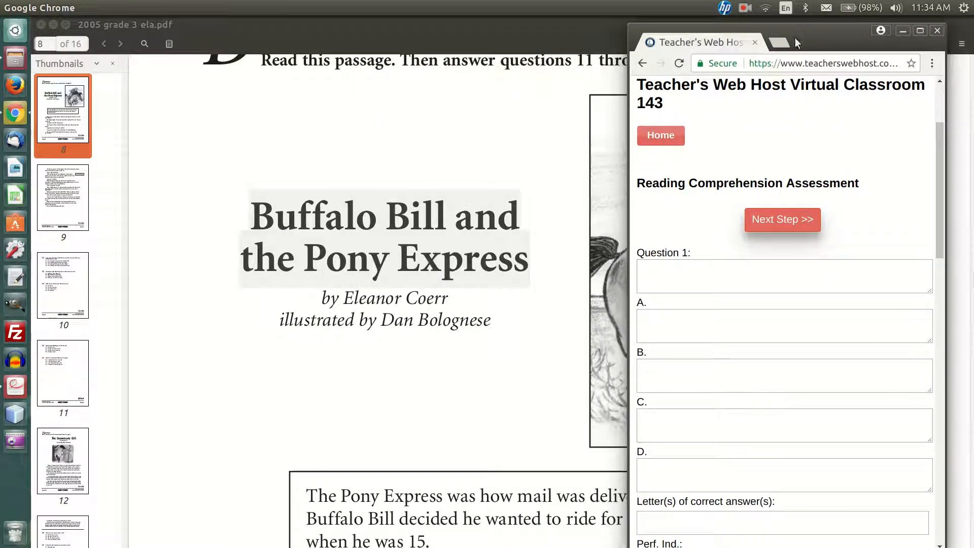
scroll(540, 282, "down", 15)
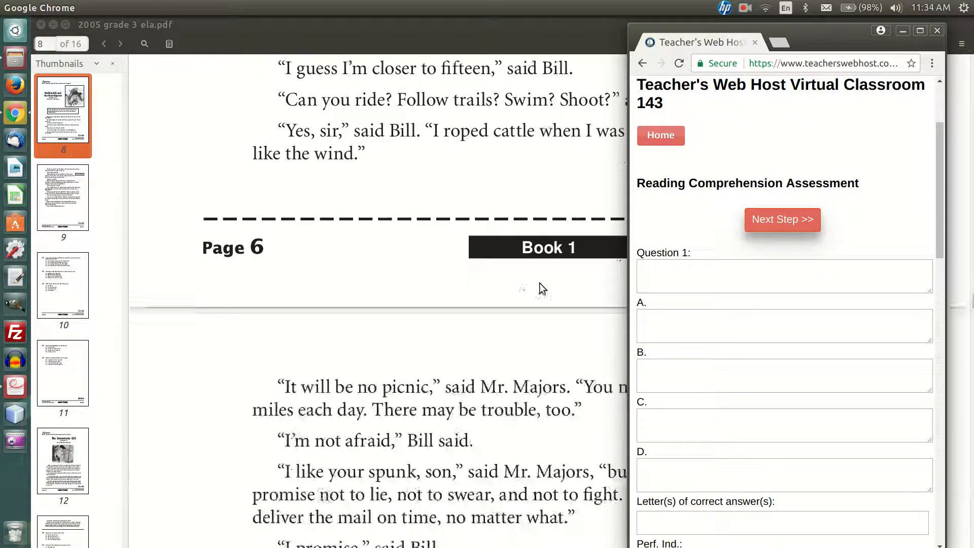
scroll(540, 283, "down", 10)
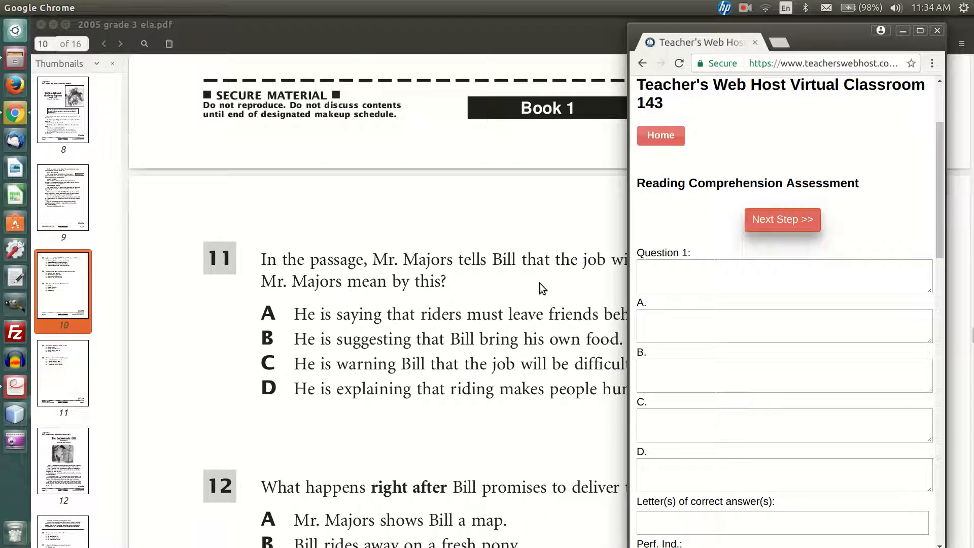
mouse_move(794, 29)
left_mouse_down()
mouse_move(829, 36)
mouse_move(773, 80)
mouse_move(904, 35)
mouse_move(800, 47)
left_mouse_up()
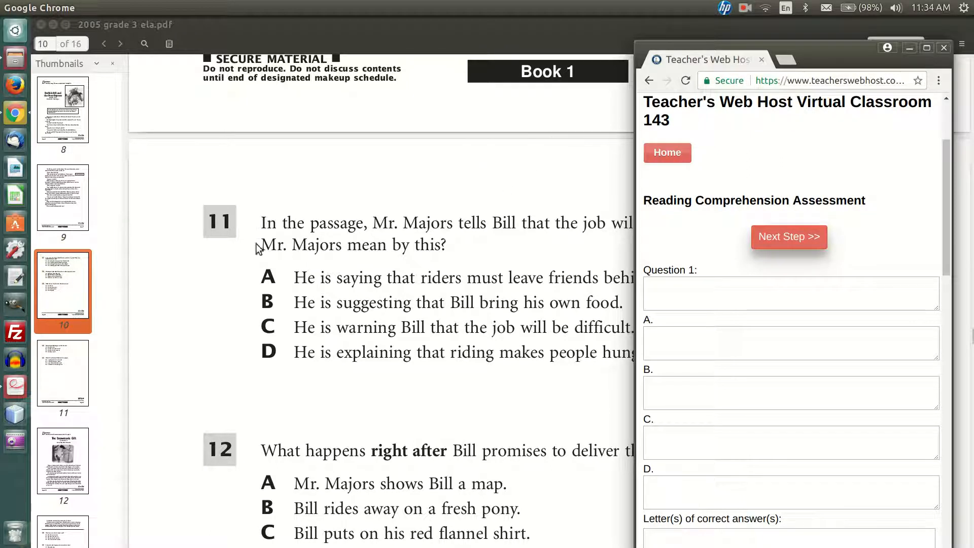
left_click(65, 24)
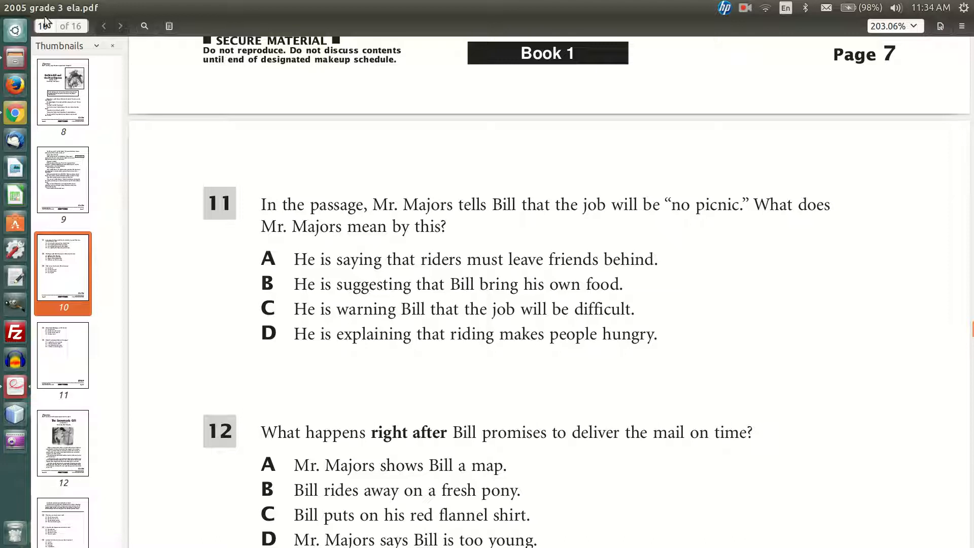
left_click(77, 7)
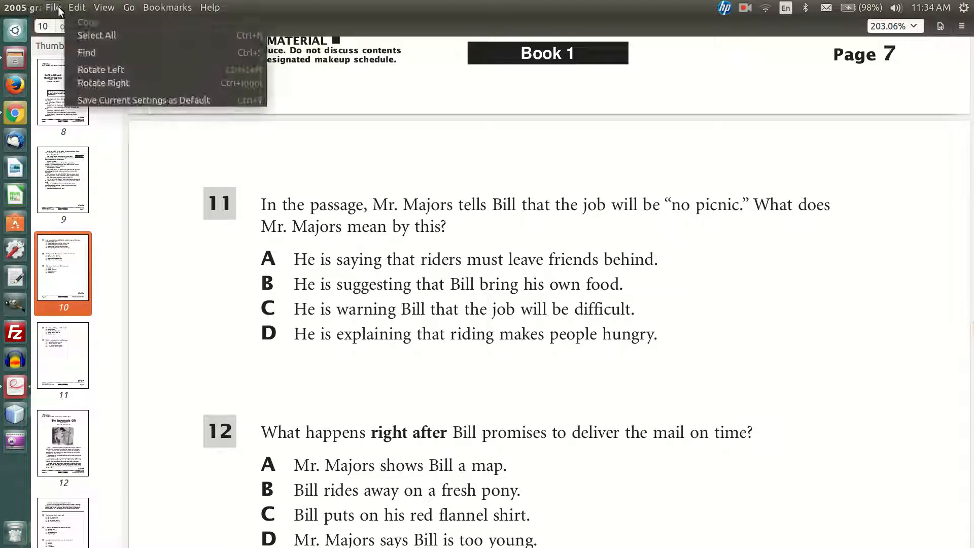
left_click(309, 136)
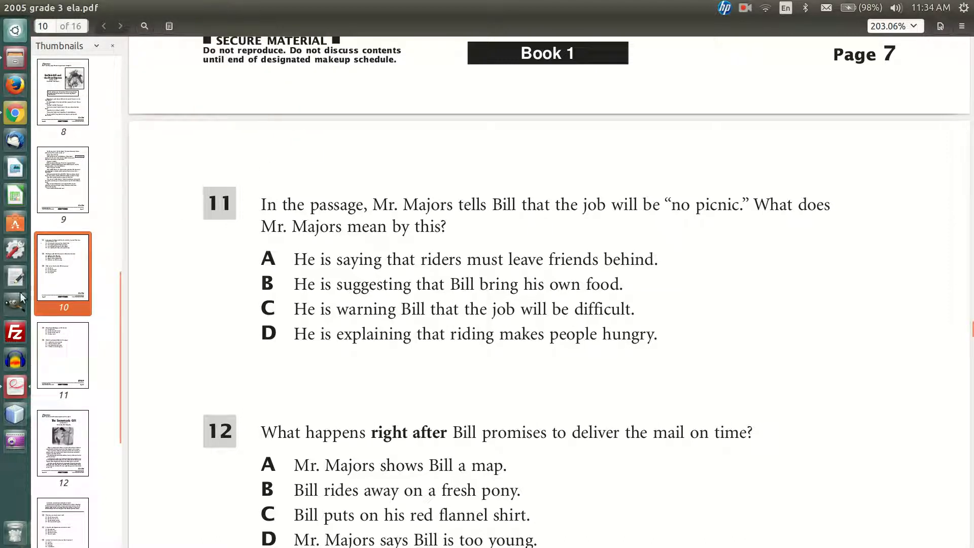
left_click(16, 112)
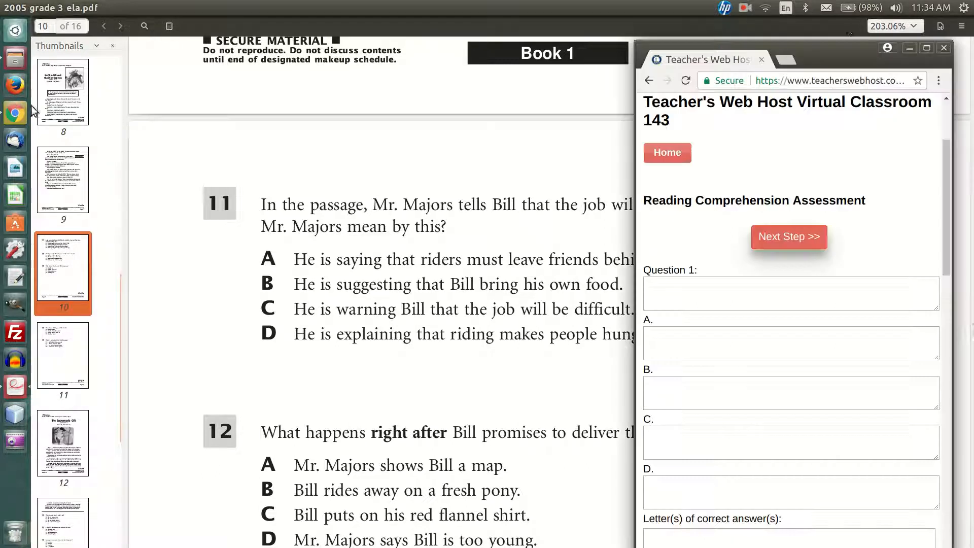
Copy the text of question 11 from the PDF into the Question 1 field and tidy the spacing before "Mr. Majors"
left_click_drag(828, 48, 429, 245)
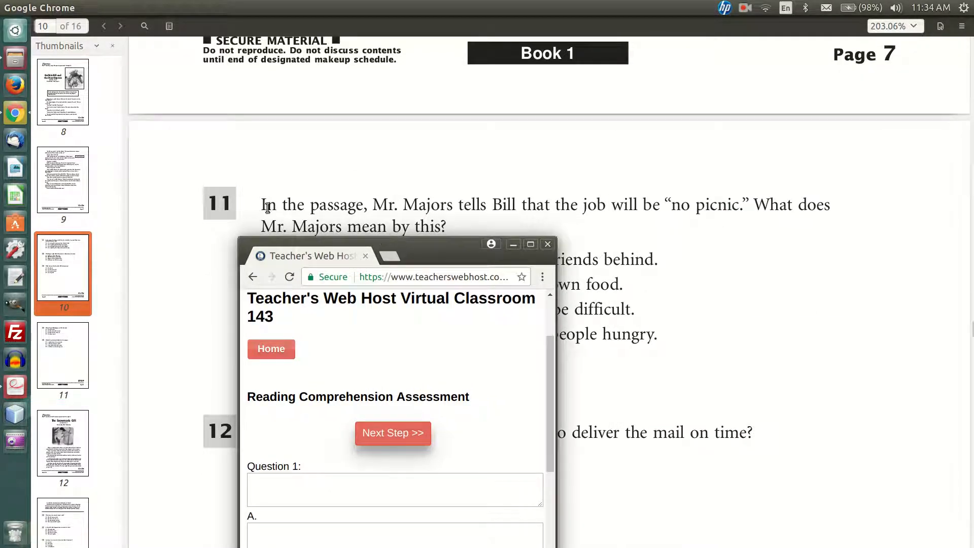
left_click_drag(260, 204, 447, 231)
key("ctrl+c")
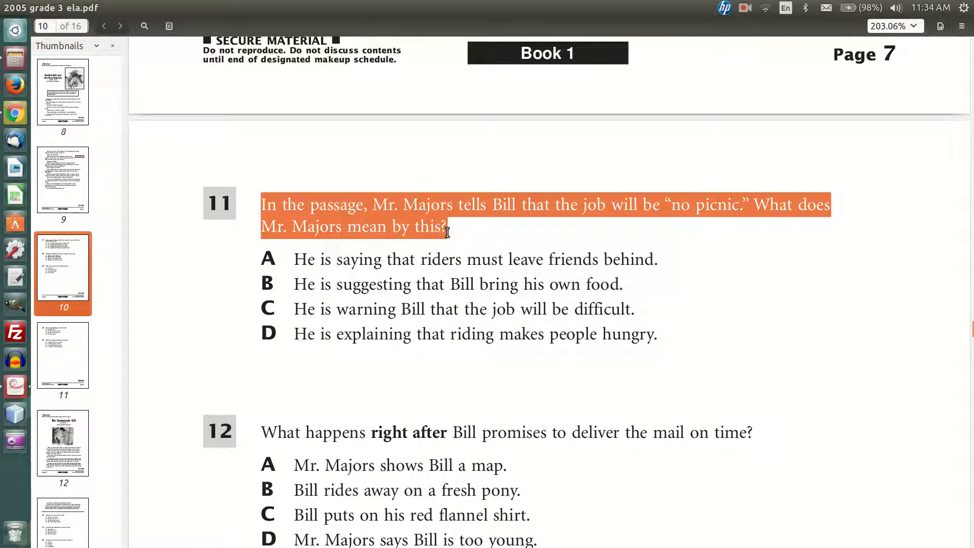
left_click(20, 121)
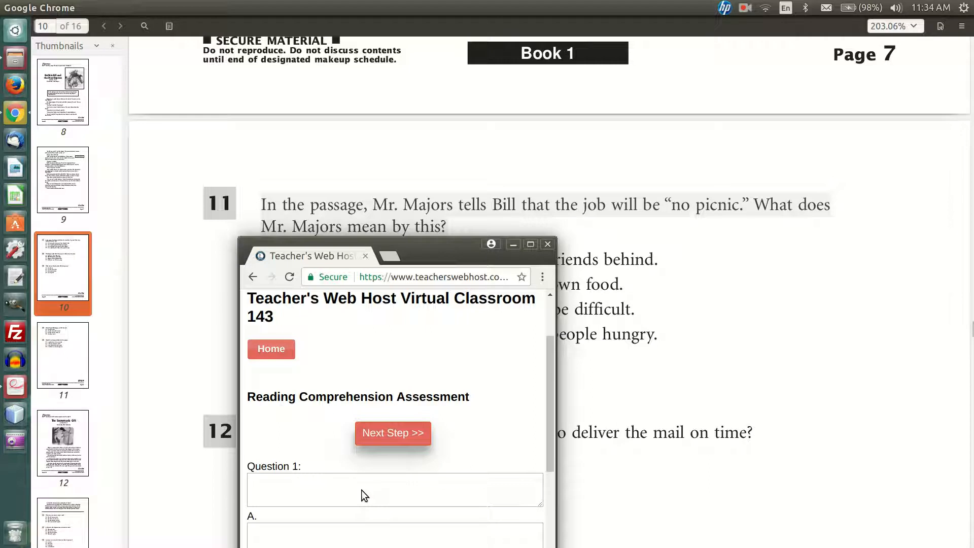
left_click(312, 485)
key("ctrl+v")
left_click(383, 490)
key("Delete")
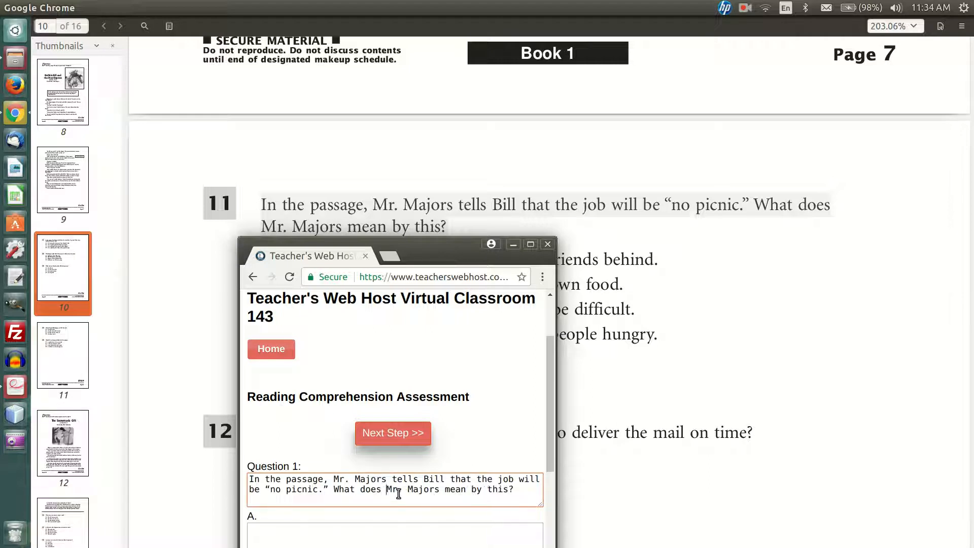
Reposition the browser window and examine Question 1's answer choices, correct-answer letter, performance indicator and standard fields
left_click(705, 278)
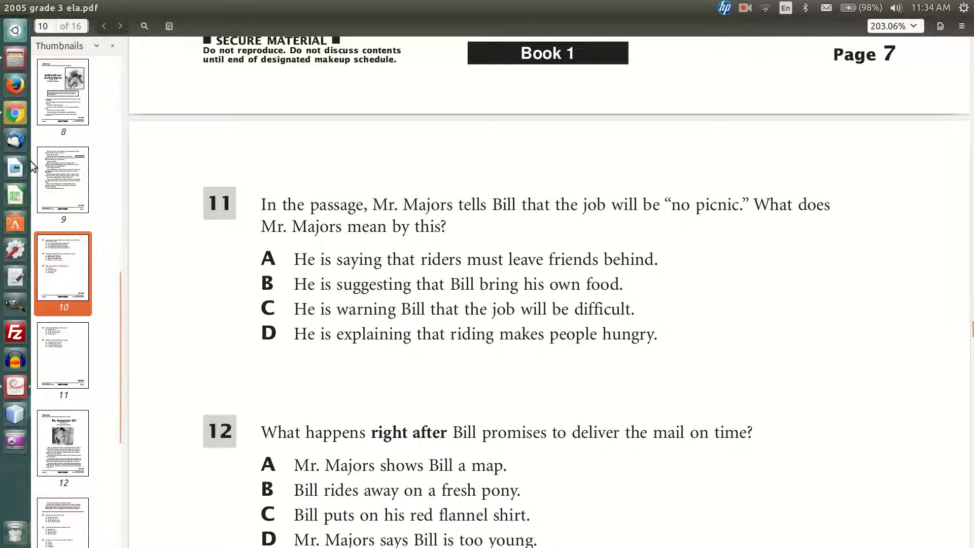
left_click(15, 114)
left_click_drag(463, 238, 461, 21)
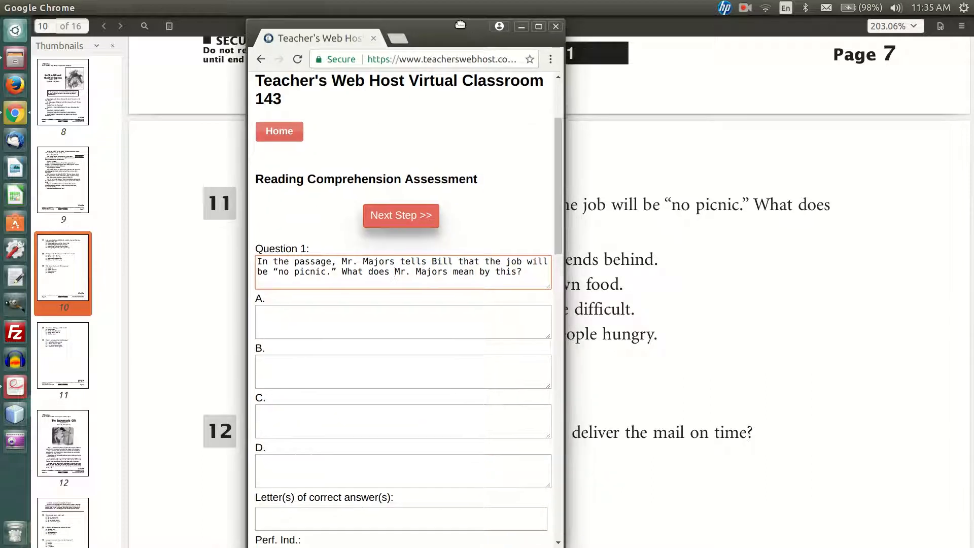
scroll(448, 169, "down", 3)
scroll(448, 170, "down", 2)
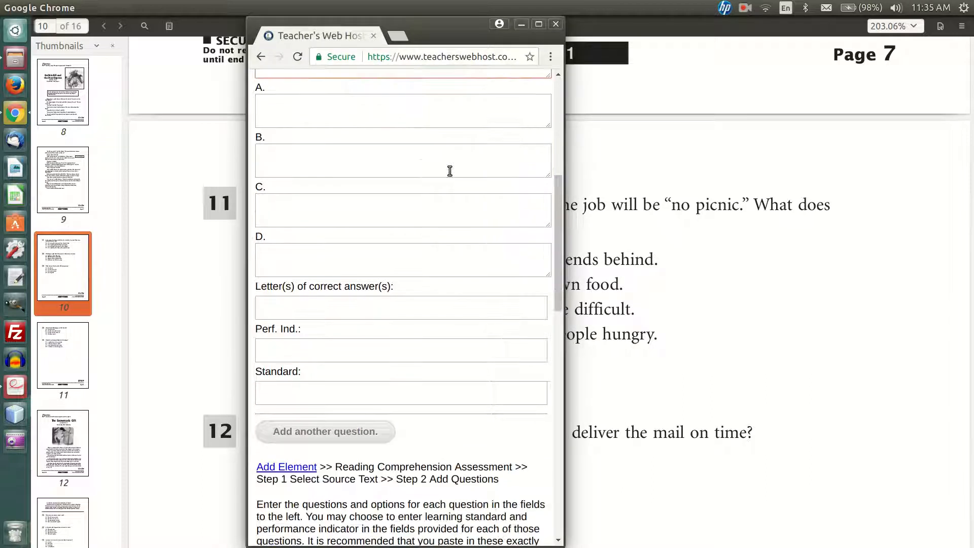
left_click(371, 306)
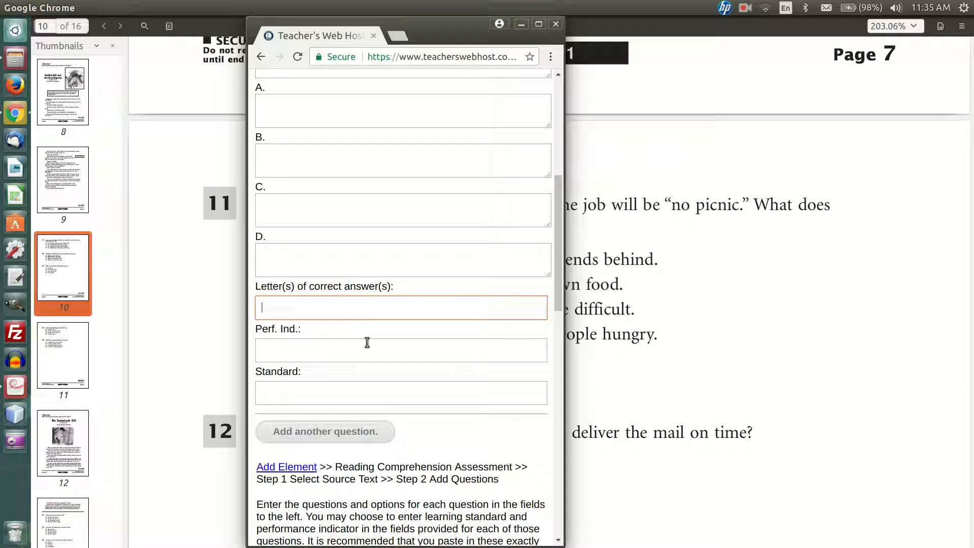
left_click(747, 8)
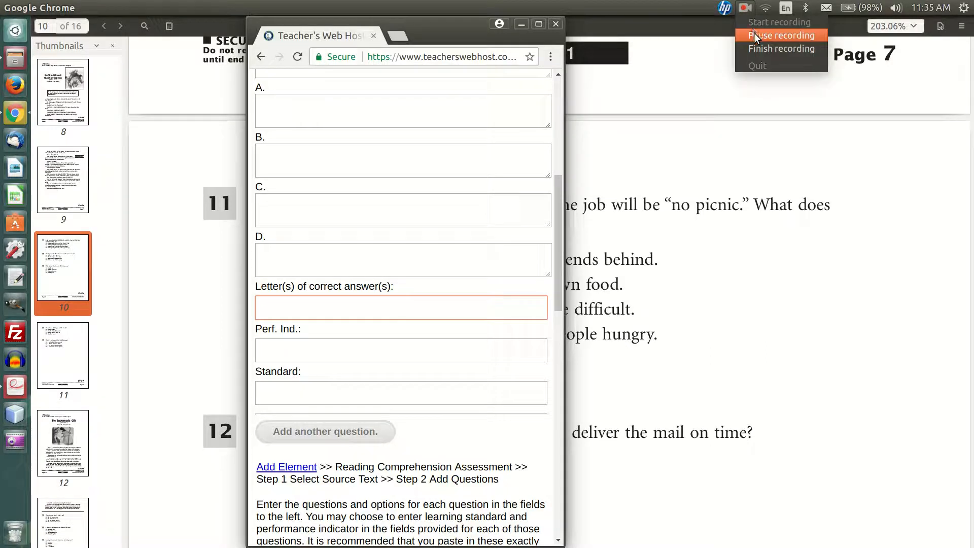
left_click(753, 30)
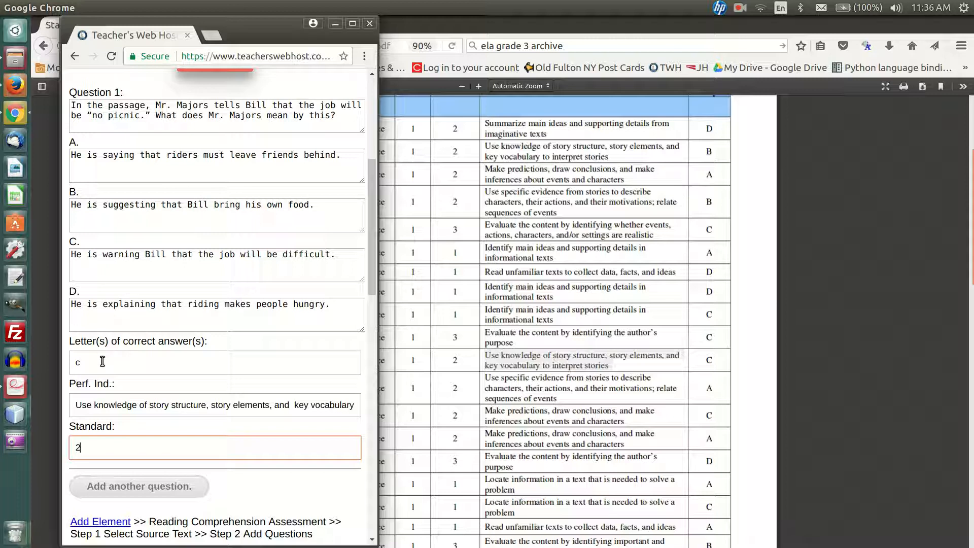
Compare Question 1's performance indicator and standard with the item 11 row of 042610-3imkey.pdf in Firefox, returning to the assessment form
double_click(102, 404)
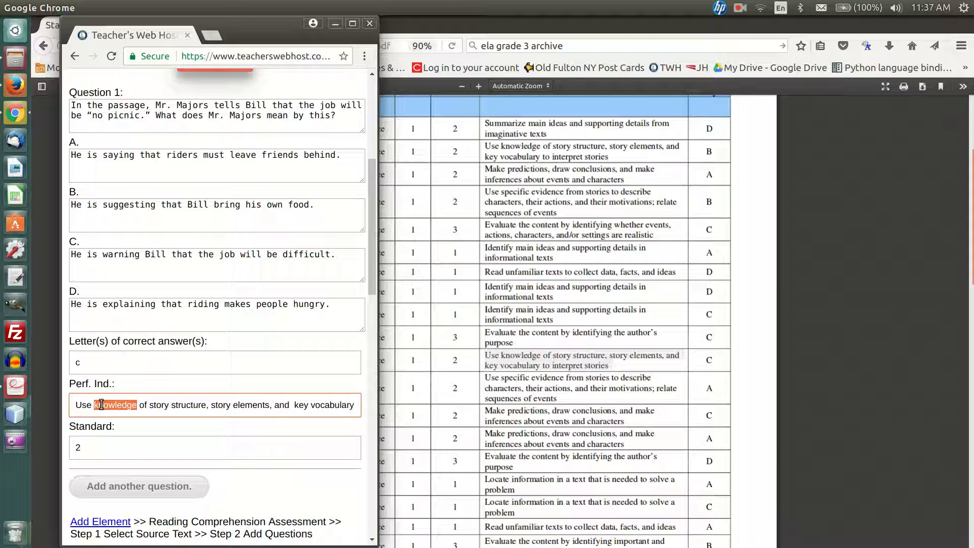
triple_click(101, 404)
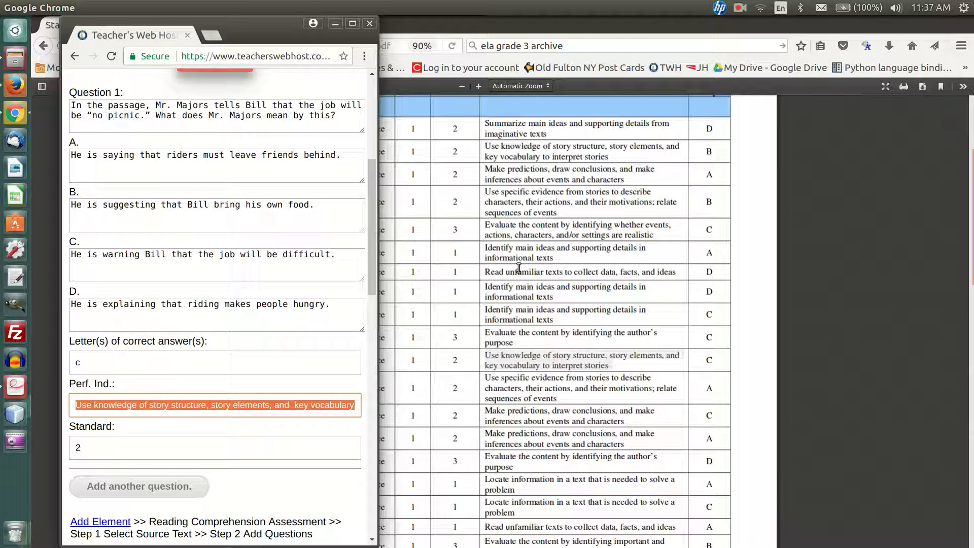
left_click(497, 253)
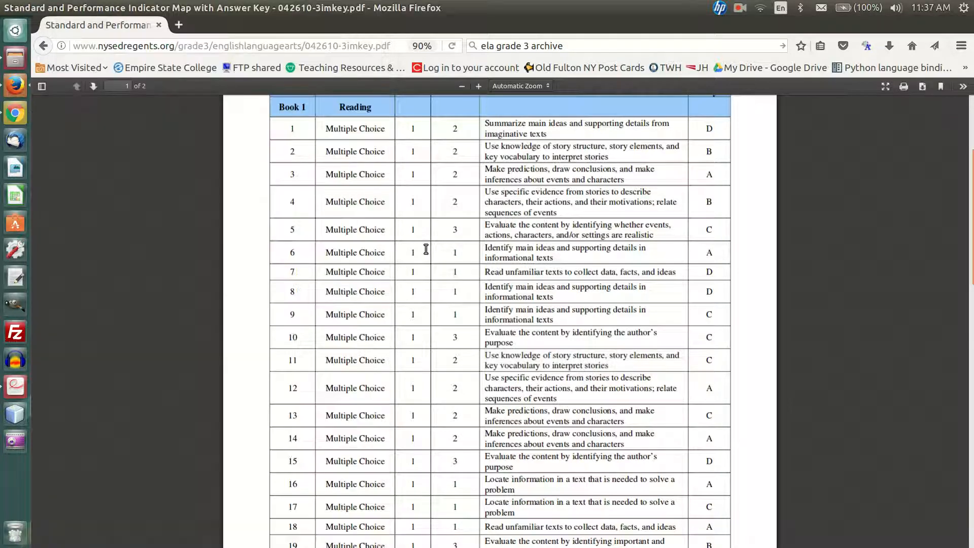
left_click_drag(483, 355, 618, 372)
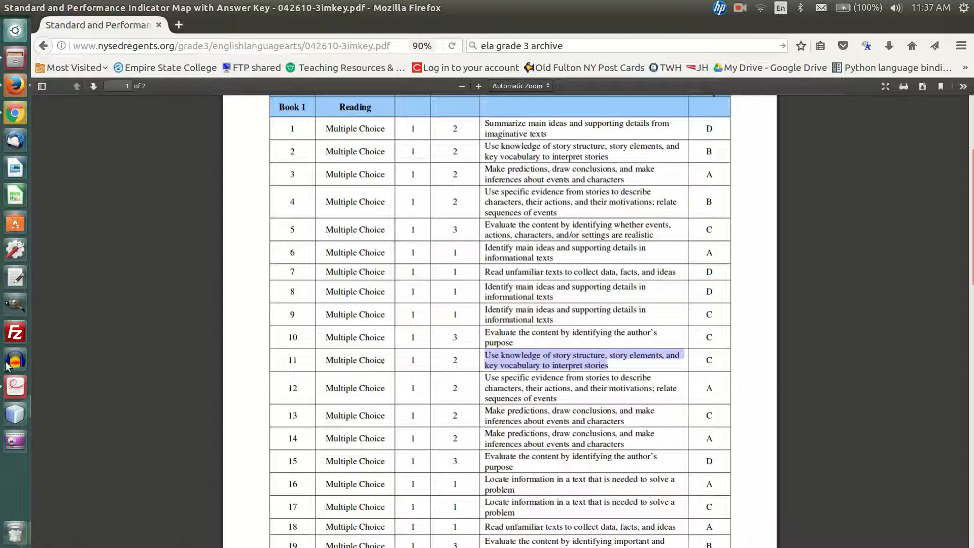
left_click(15, 113)
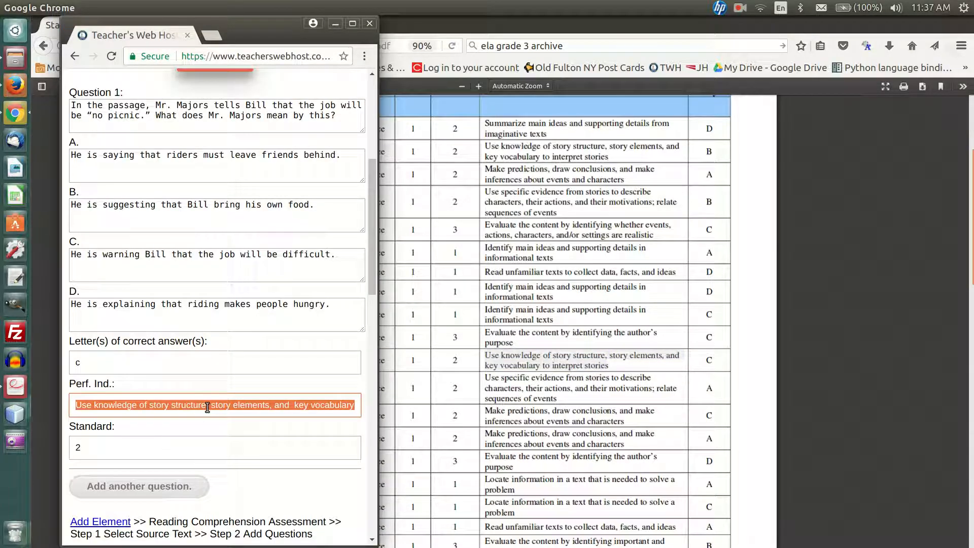
left_click(130, 446)
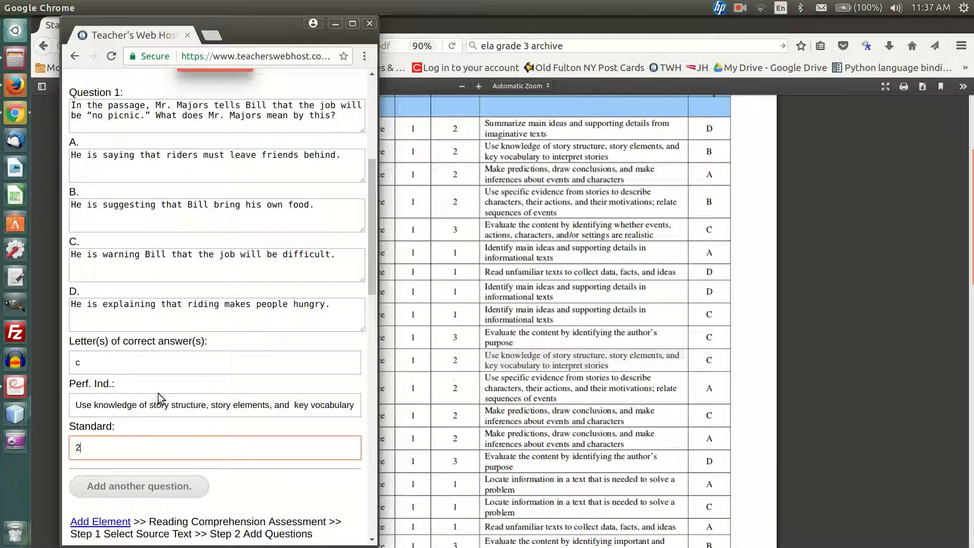
Add a blank second question to the assessment below Question 1
scroll(160, 391, "down", 3)
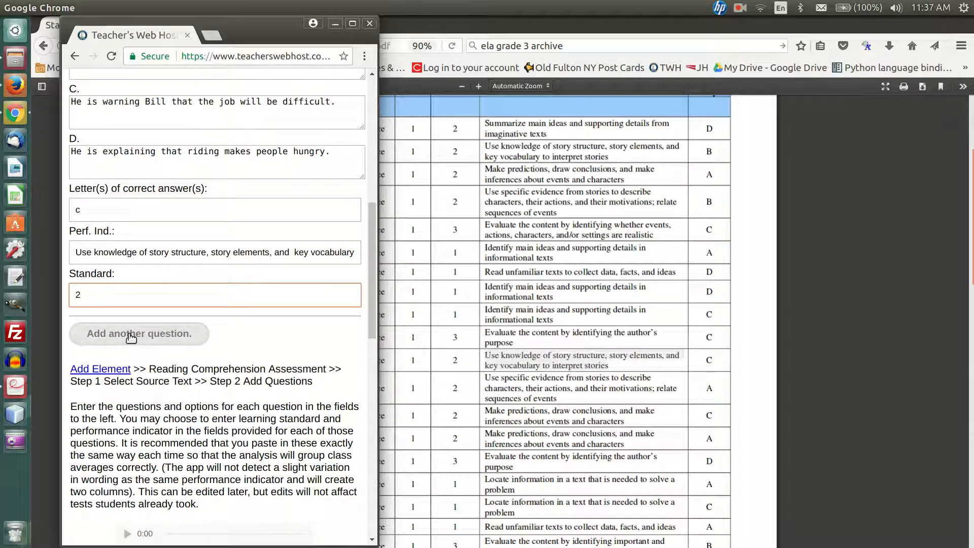
left_click(131, 334)
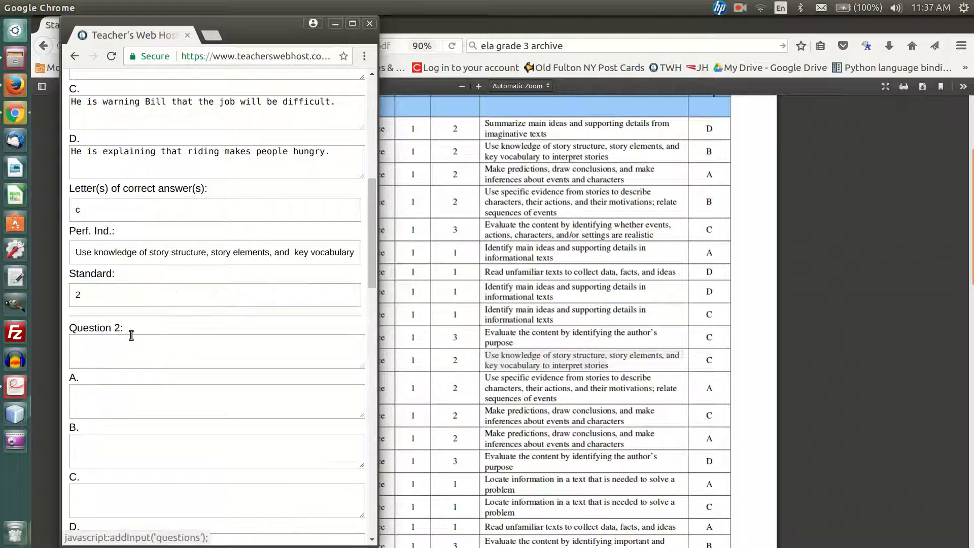
left_click(739, 9)
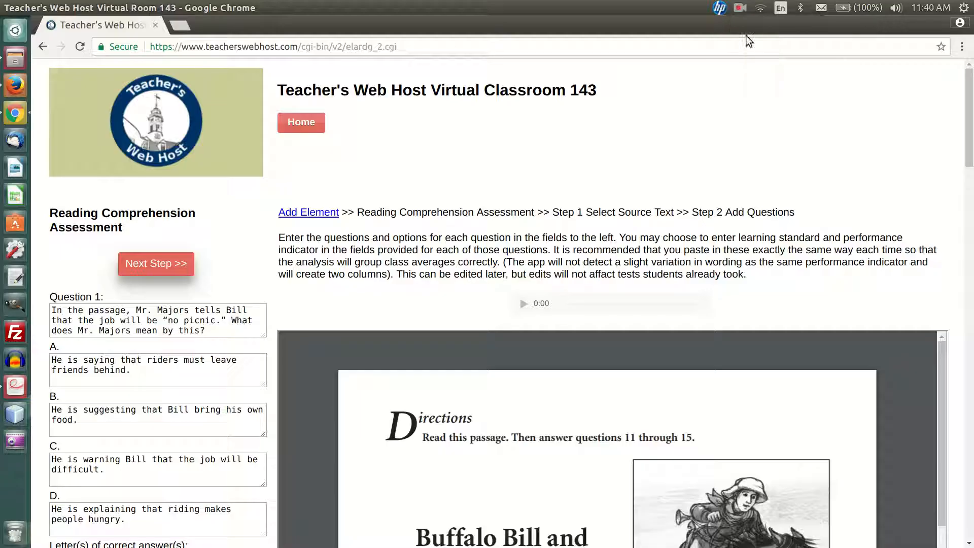
Review the entered questions, answer choices, correct-answer letters, performance indicators and standards on the Add Questions page
scroll(451, 199, "down", 3)
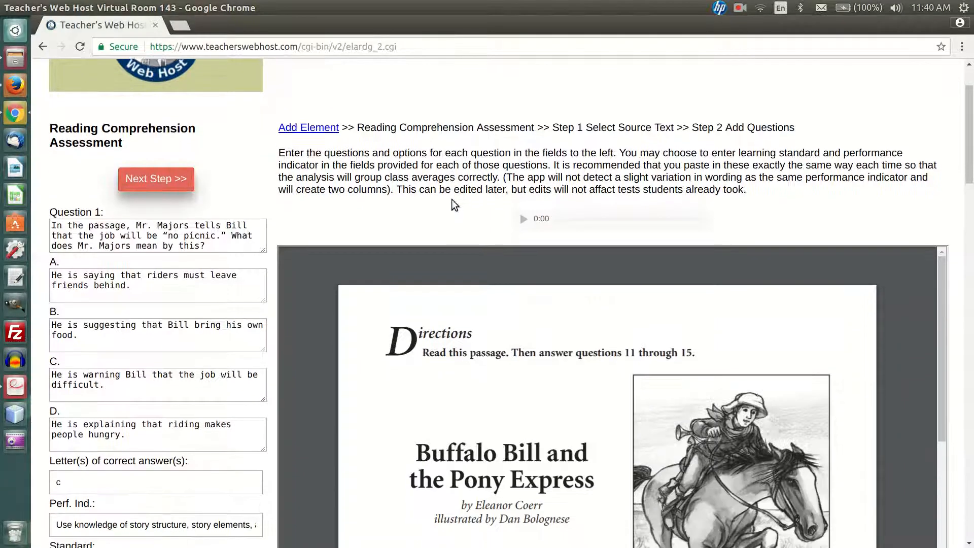
scroll(257, 182, "down", 5)
scroll(257, 182, "down", 20)
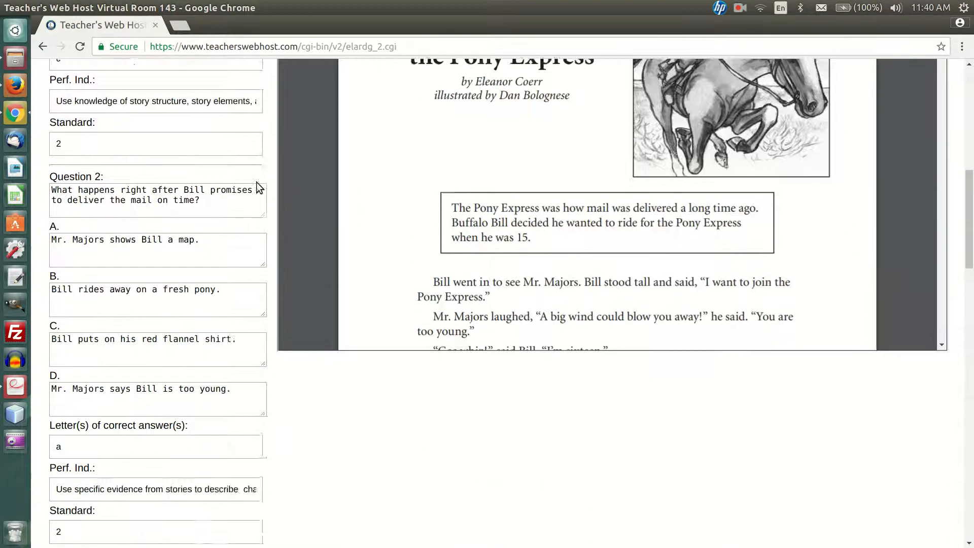
scroll(256, 182, "down", 15)
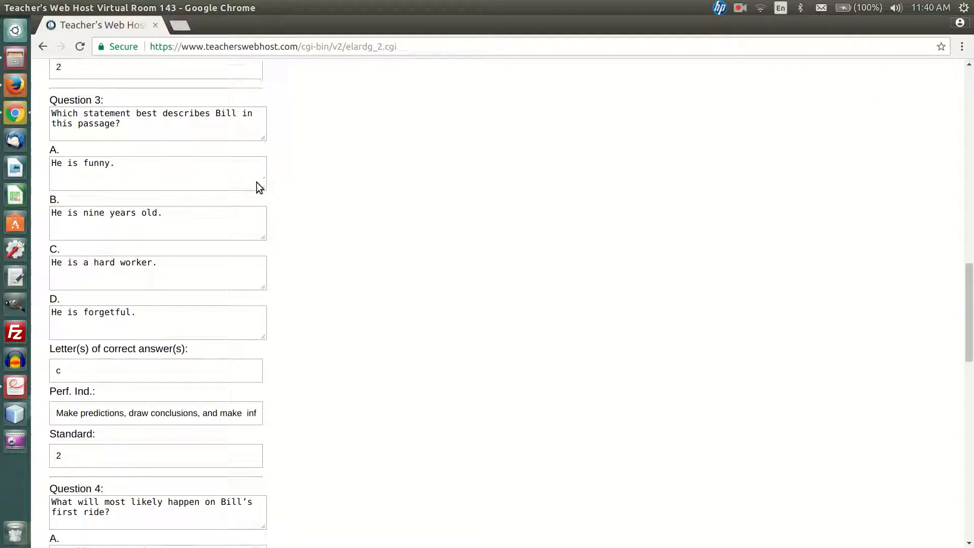
scroll(256, 185, "up", 4)
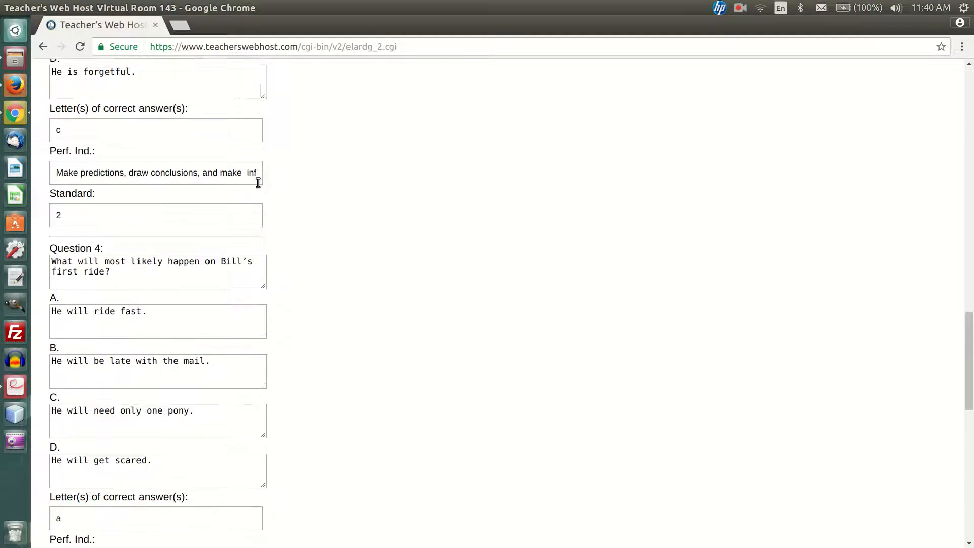
scroll(257, 185, "down", 17)
scroll(258, 183, "up", 20)
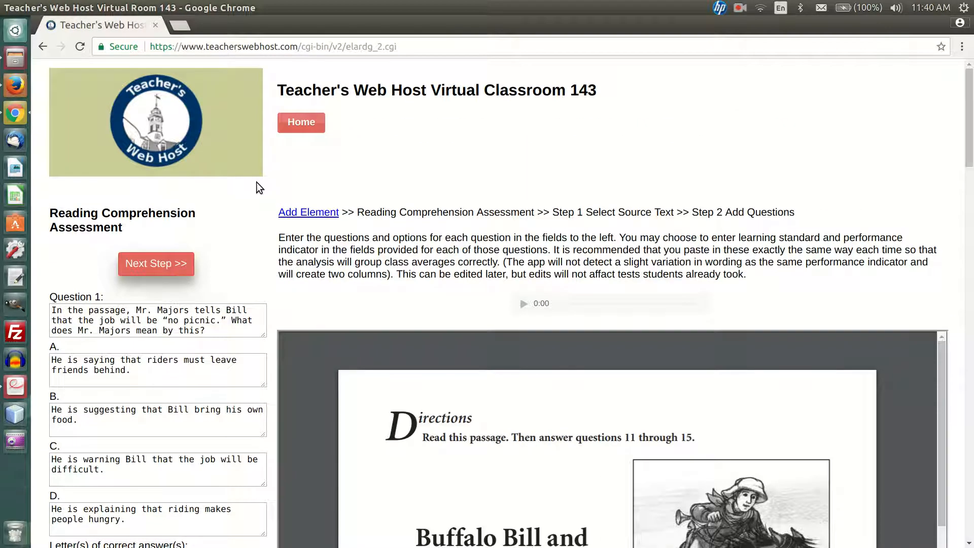
Submit the assessment questions and move "Buffalo Bill and the Pony Express" below "topic one" in the Sandbox course order
left_click(161, 268)
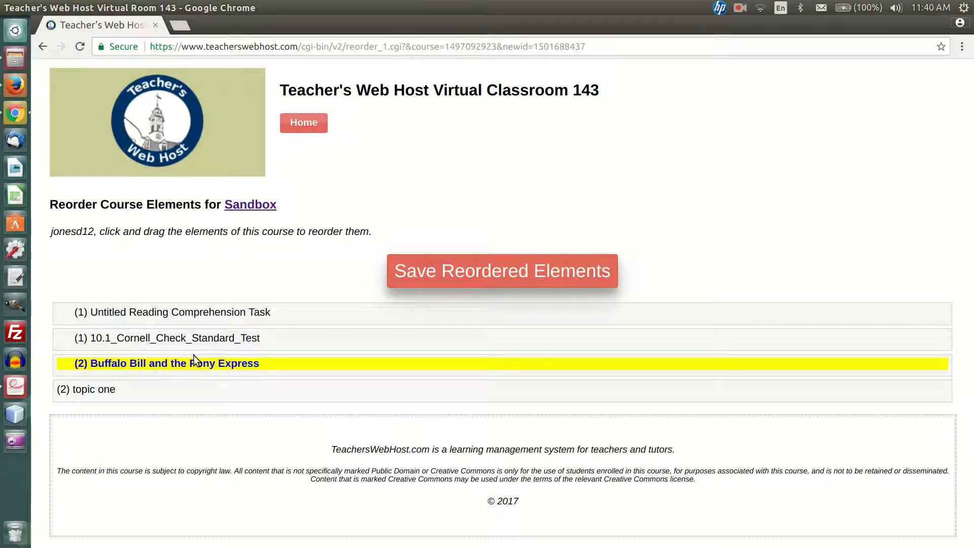
left_click_drag(192, 364, 189, 394)
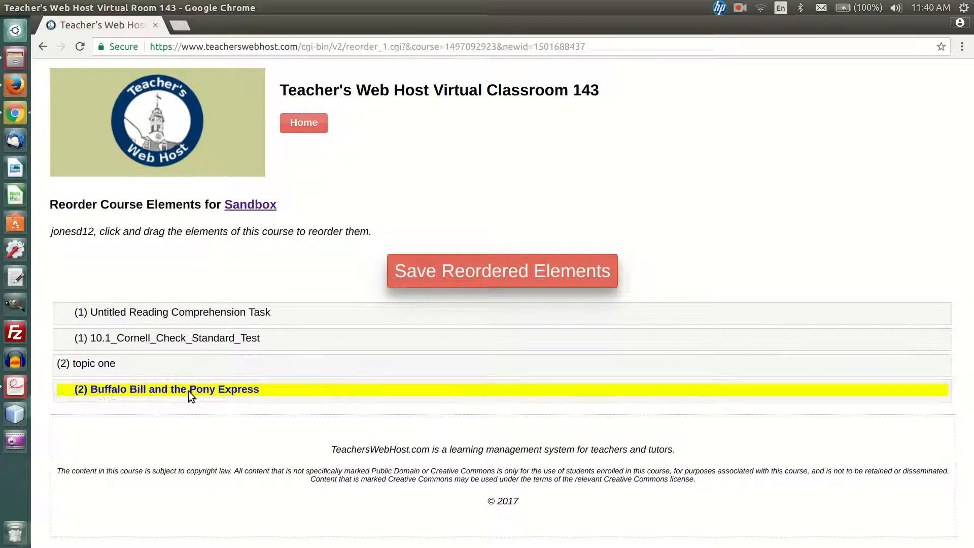
Save the reordered Sandbox elements and open the "Buffalo Bill and the Pony Express" task to look over its questions and passage
left_click(513, 264)
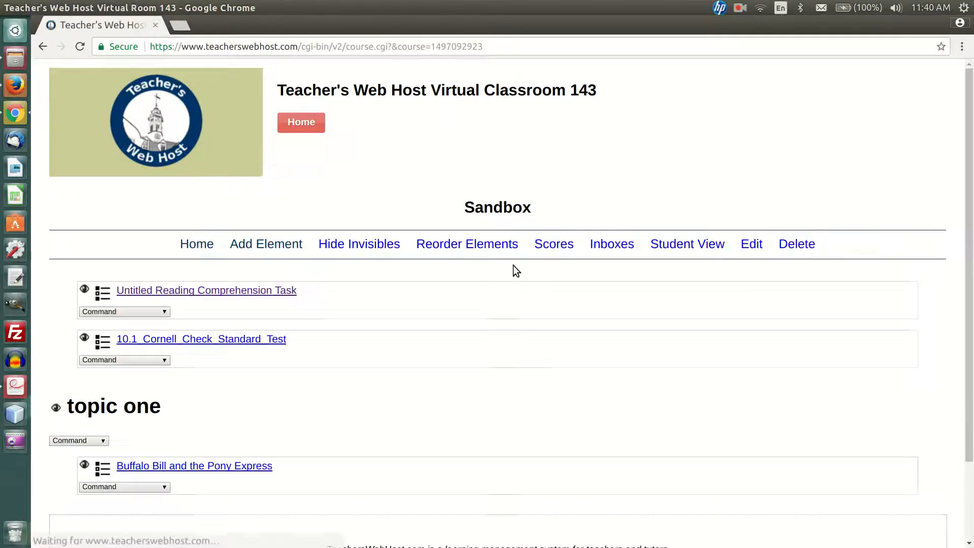
scroll(363, 385, "down", 3)
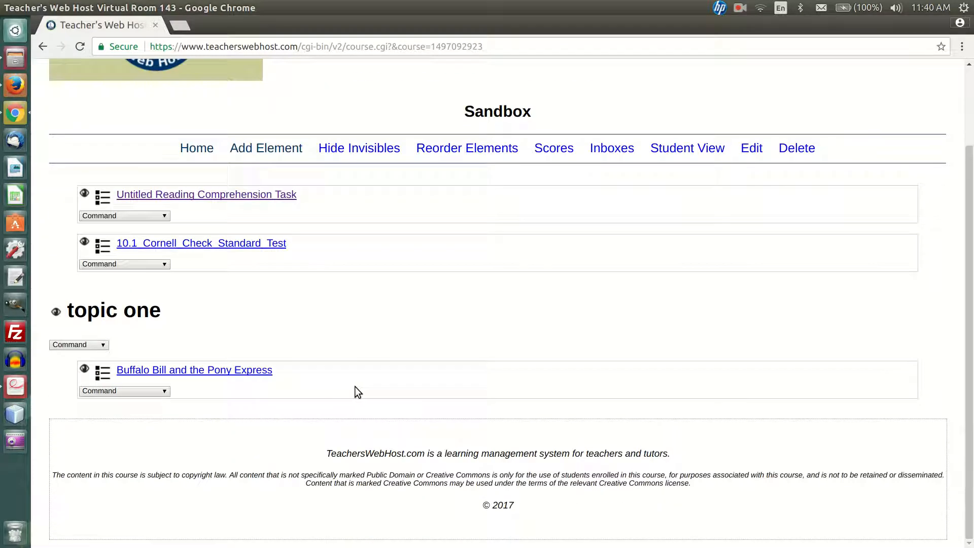
left_click(246, 374)
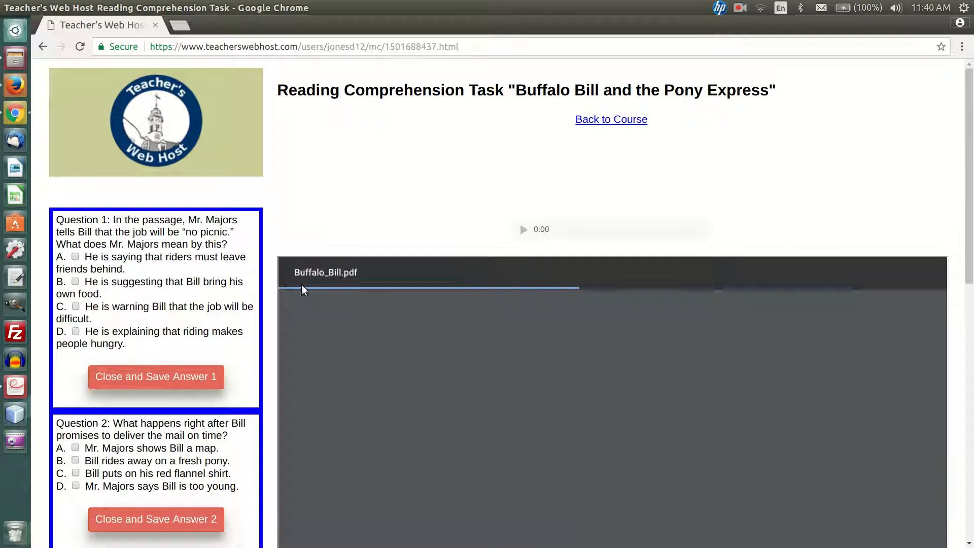
scroll(225, 243, "down", 4)
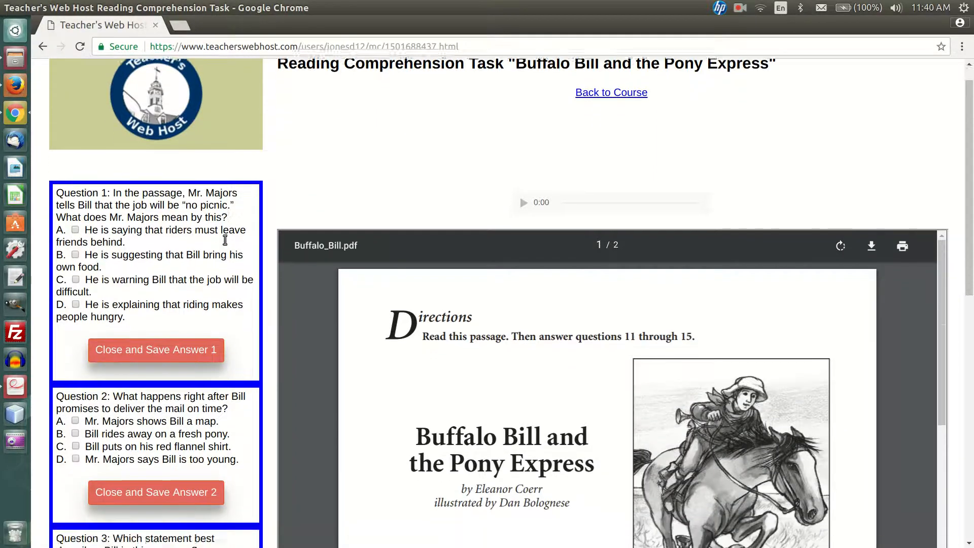
scroll(226, 243, "down", 20)
scroll(225, 243, "up", 20)
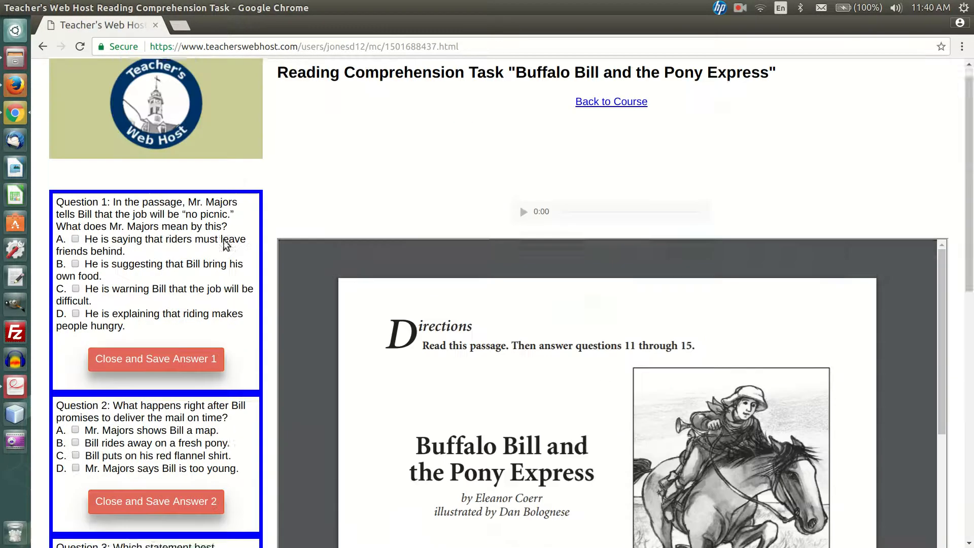
scroll(475, 354, "down", 6)
scroll(476, 354, "up", 6)
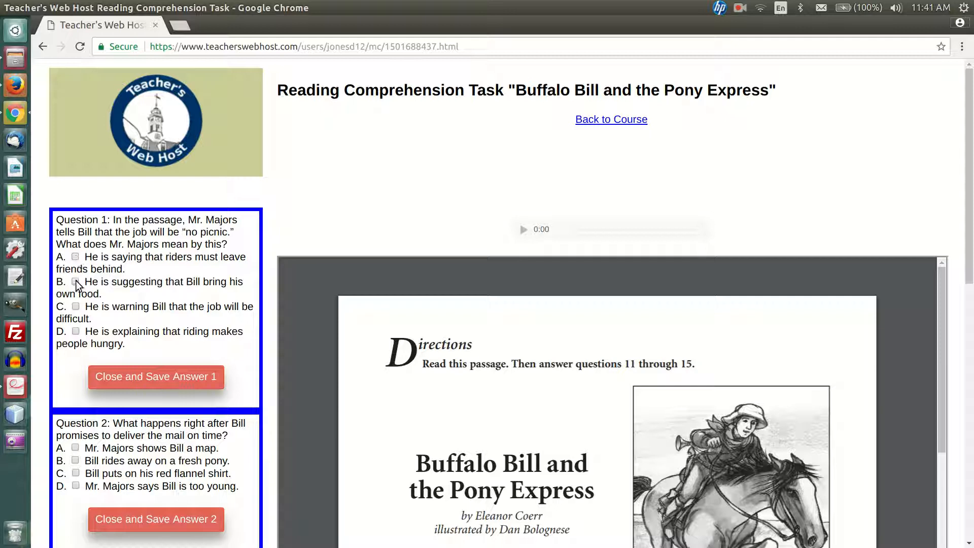
Answer Questions 1, 2 and 3 of the reading comprehension task with choice C, saving and closing each one
left_click(75, 306)
left_click(177, 379)
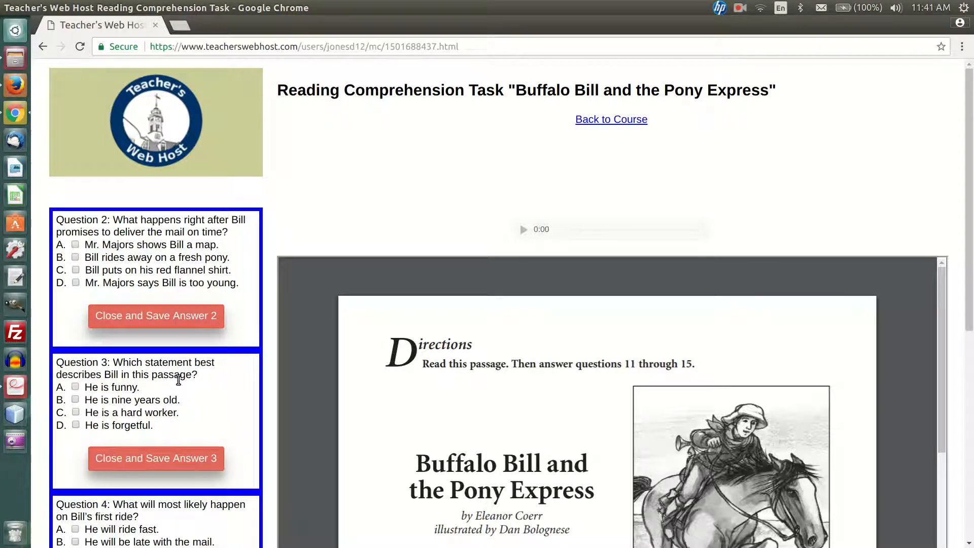
scroll(179, 380, "down", 12)
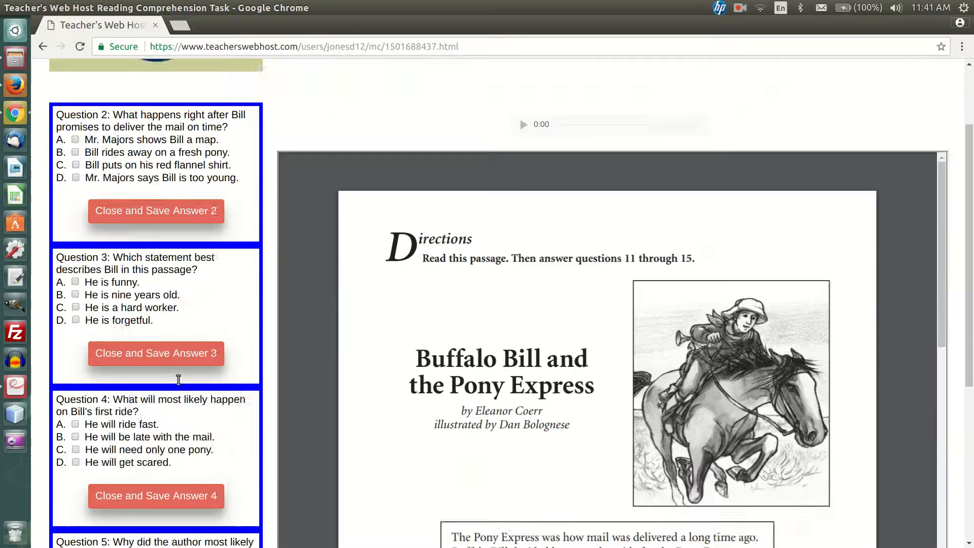
scroll(178, 380, "up", 12)
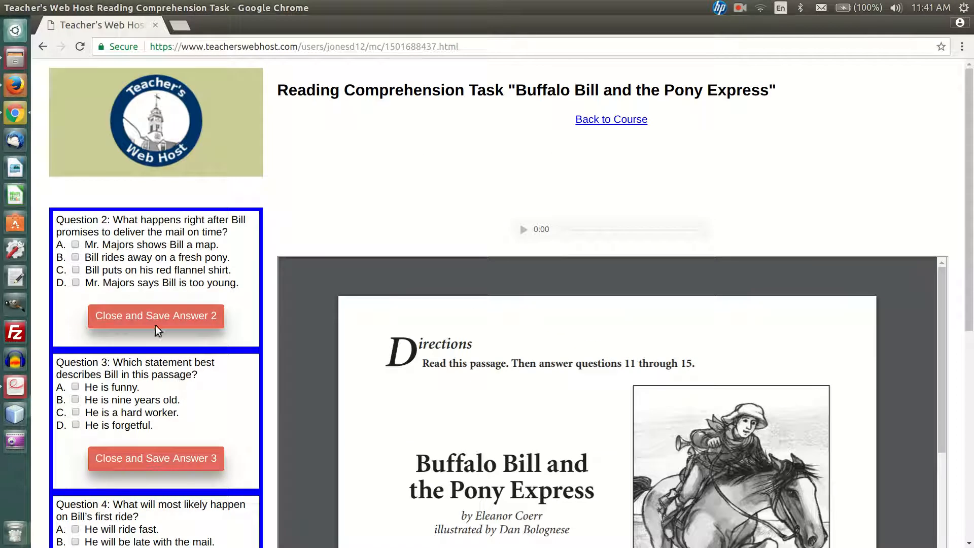
left_click(76, 269)
left_click(127, 319)
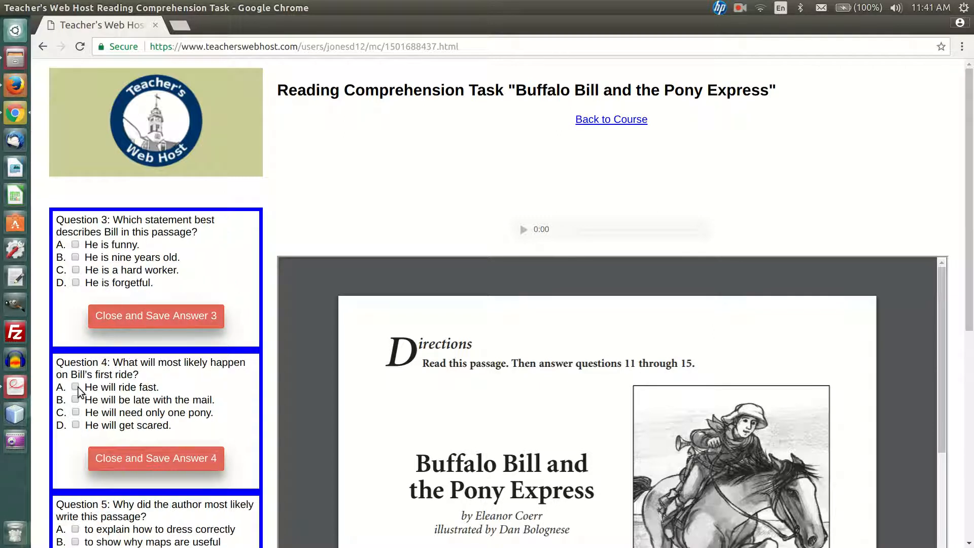
left_click(76, 269)
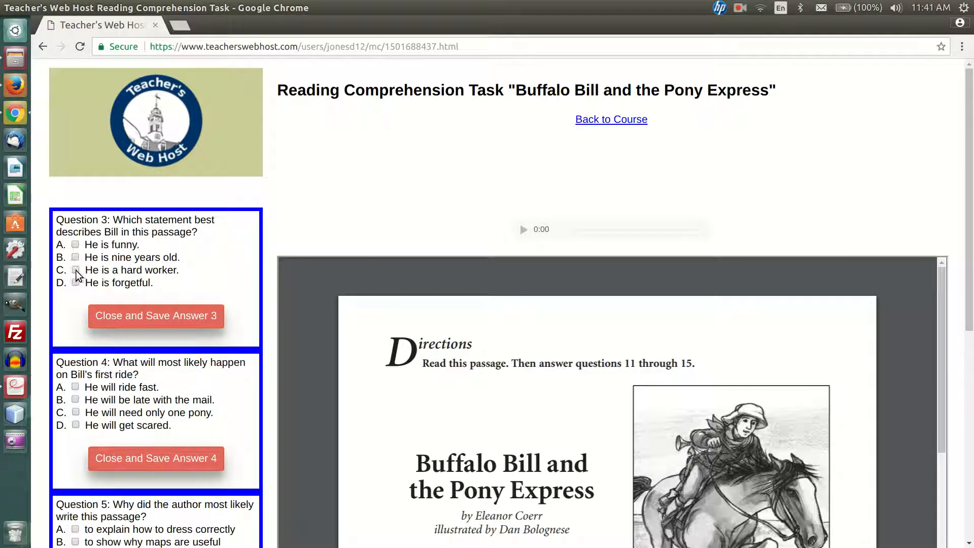
left_click(117, 315)
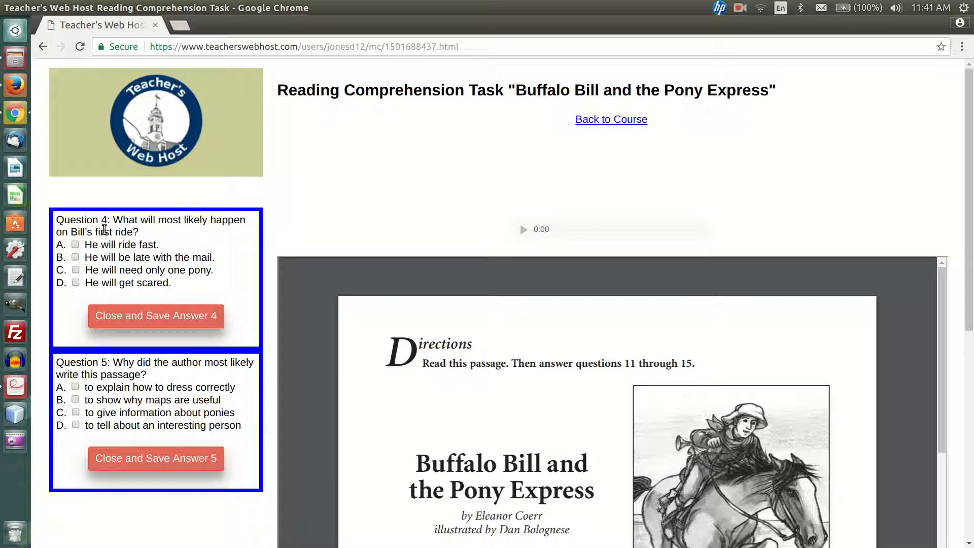
Answer Questions 4 and 5 of the reading comprehension task with choice B, saving and closing both
left_click(75, 257)
left_click(75, 400)
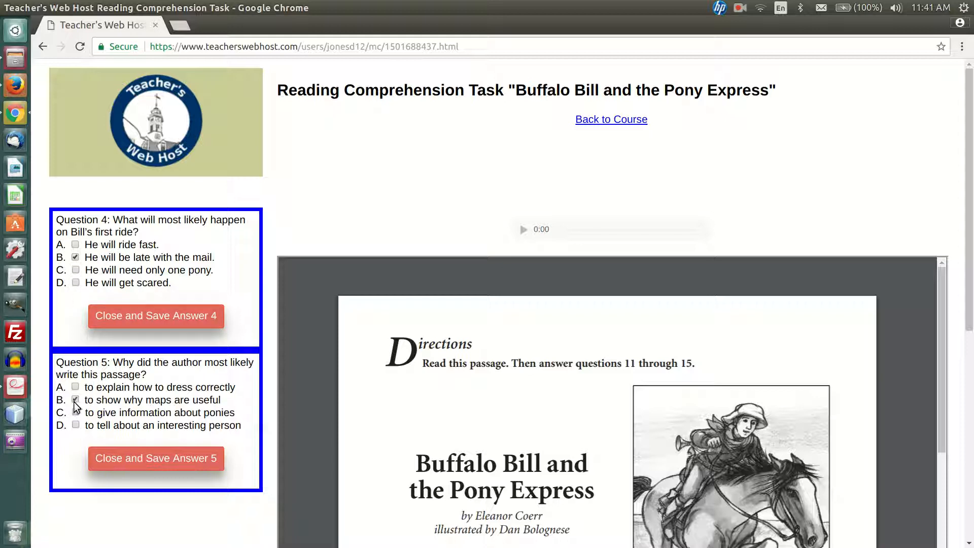
left_click(169, 458)
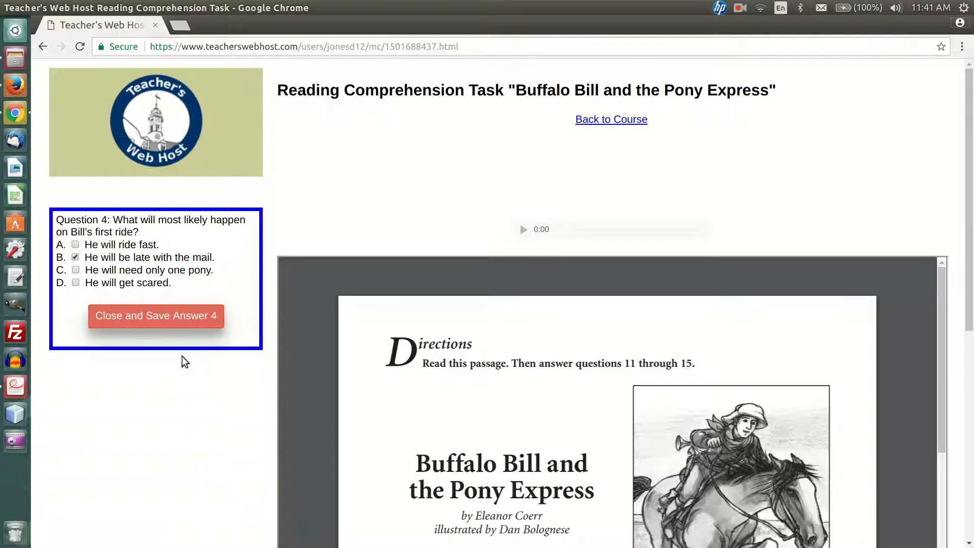
left_click(150, 317)
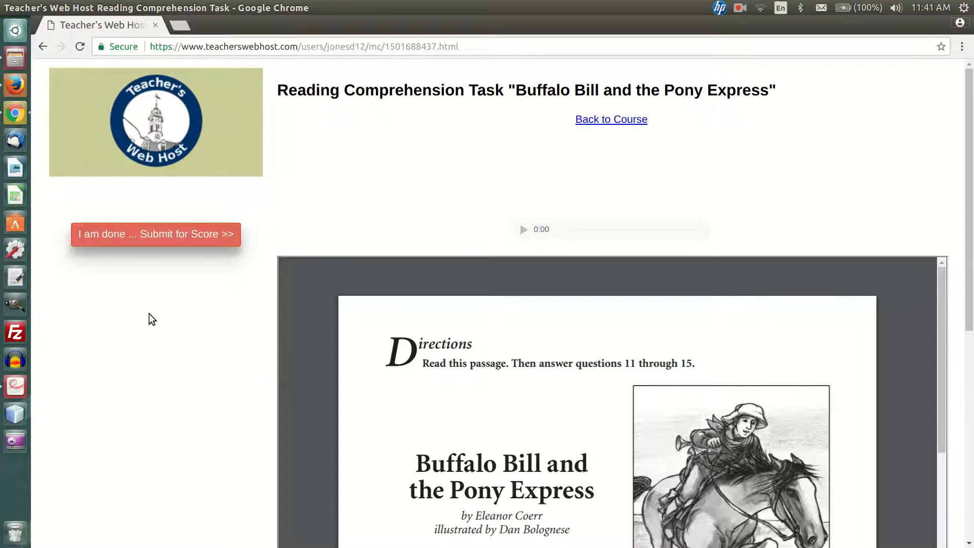
Submit the completed task for a score, agreeing to the terms, and return to the Sandbox course
left_click(120, 232)
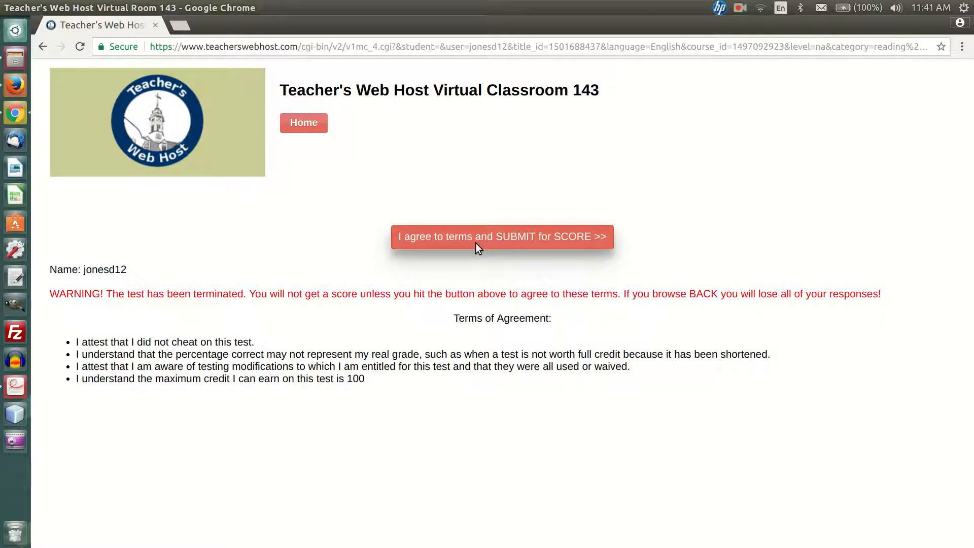
left_click(476, 243)
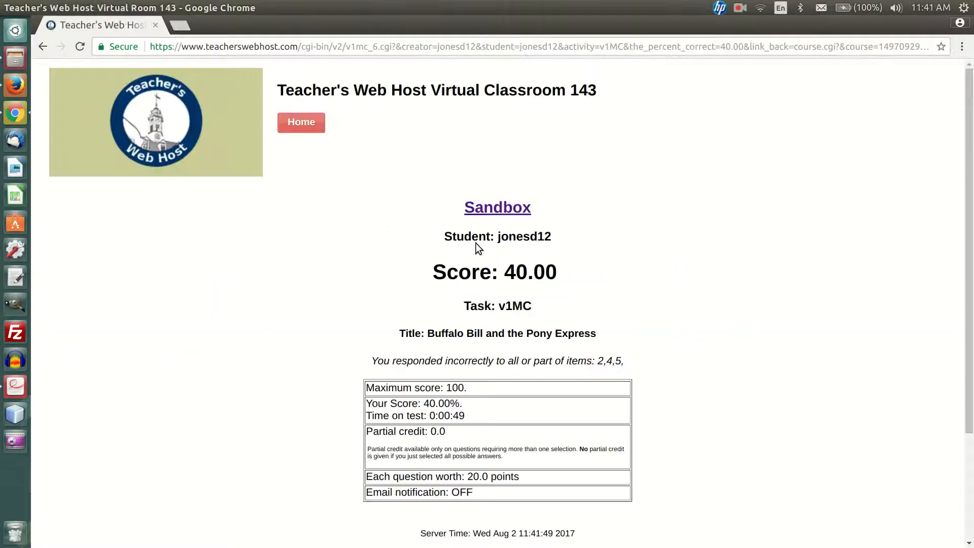
left_click(493, 205)
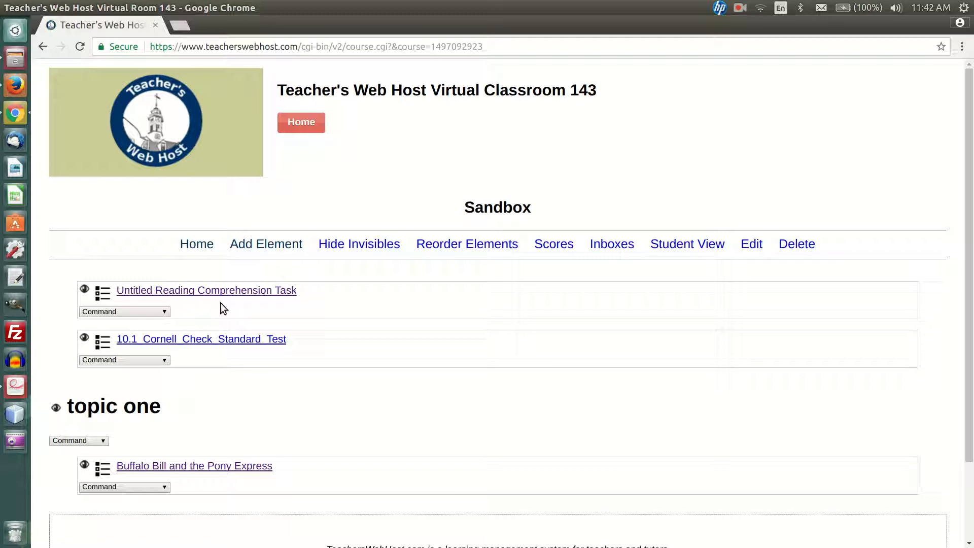
Open the test analysis of "Untitled Reading Comprehension Task", examine Question 1's answer breakdown and list its students
left_click(153, 312)
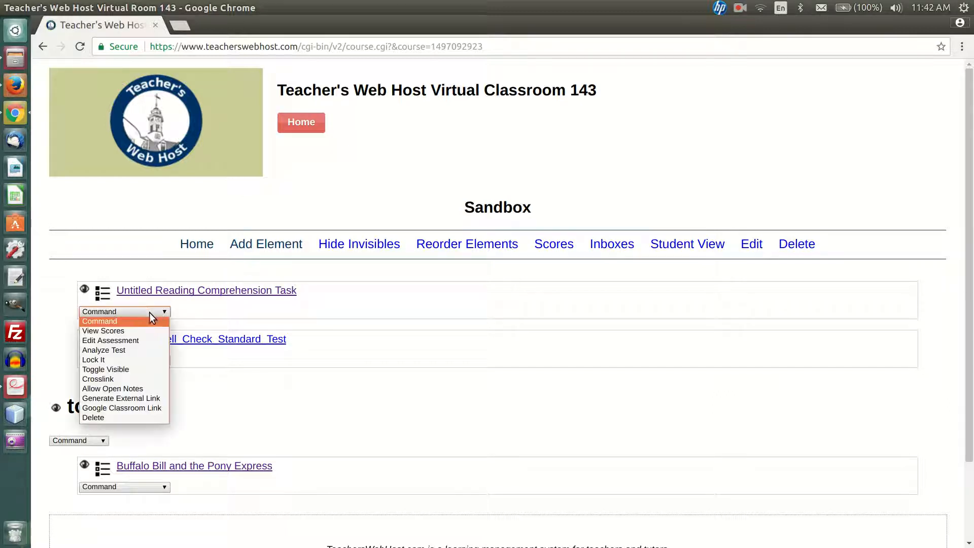
left_click(132, 350)
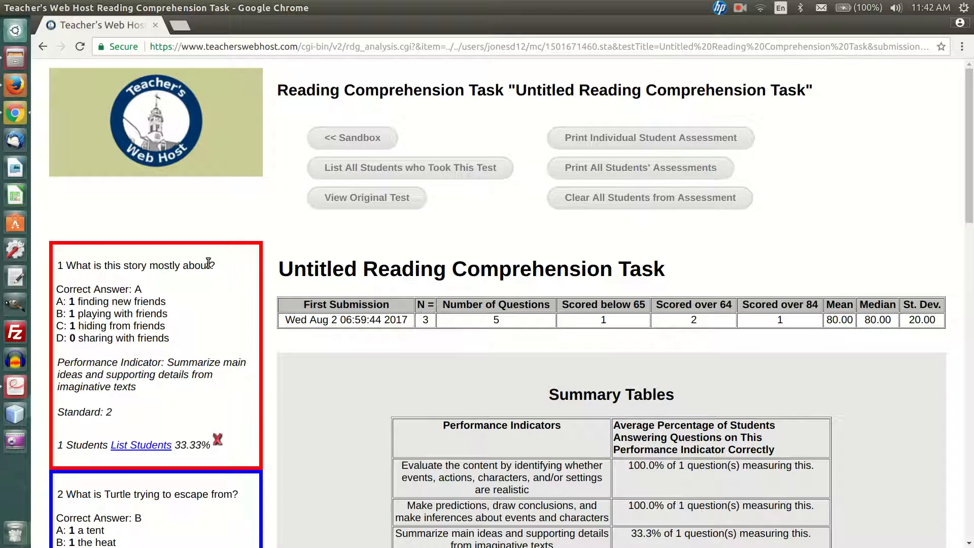
scroll(207, 260, "down", 5)
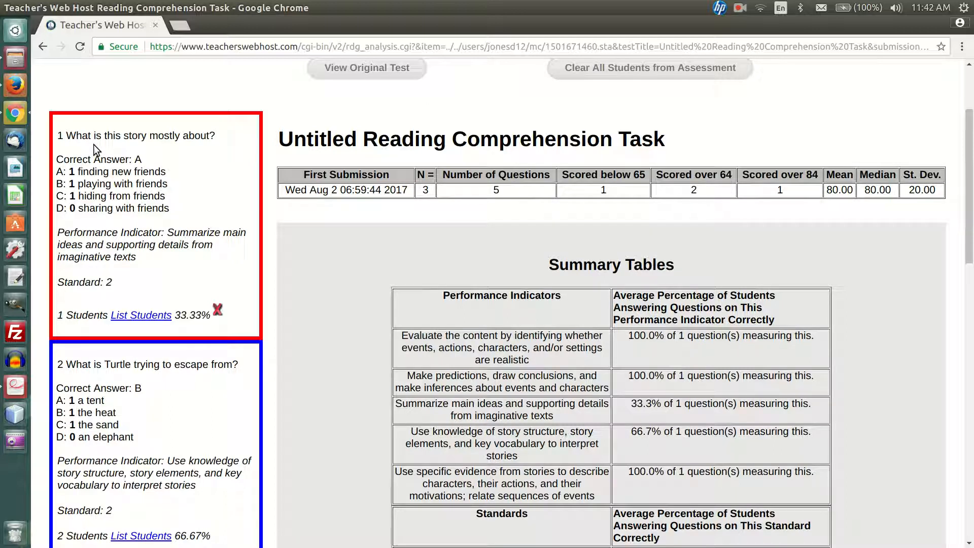
scroll(93, 144, "down", 1)
left_click_drag(69, 147, 182, 181)
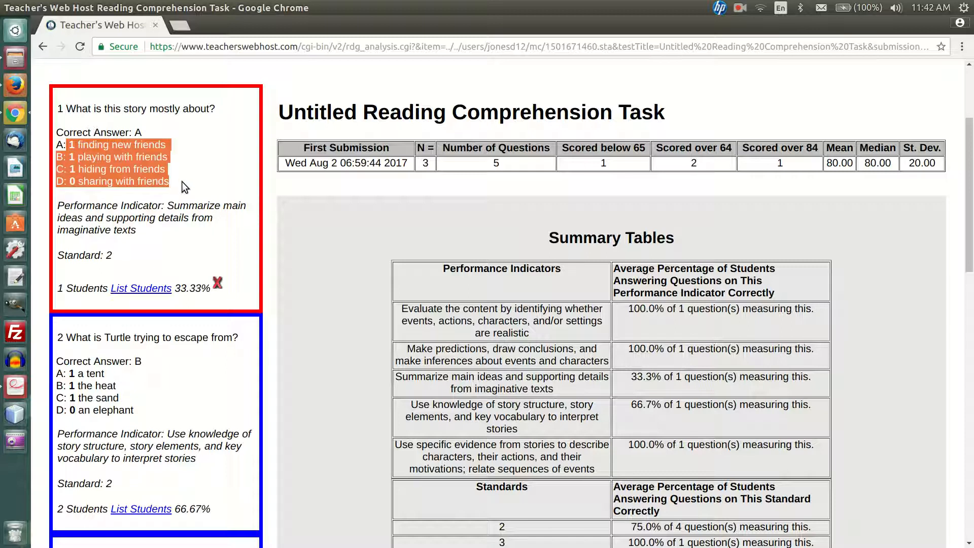
left_click(121, 203)
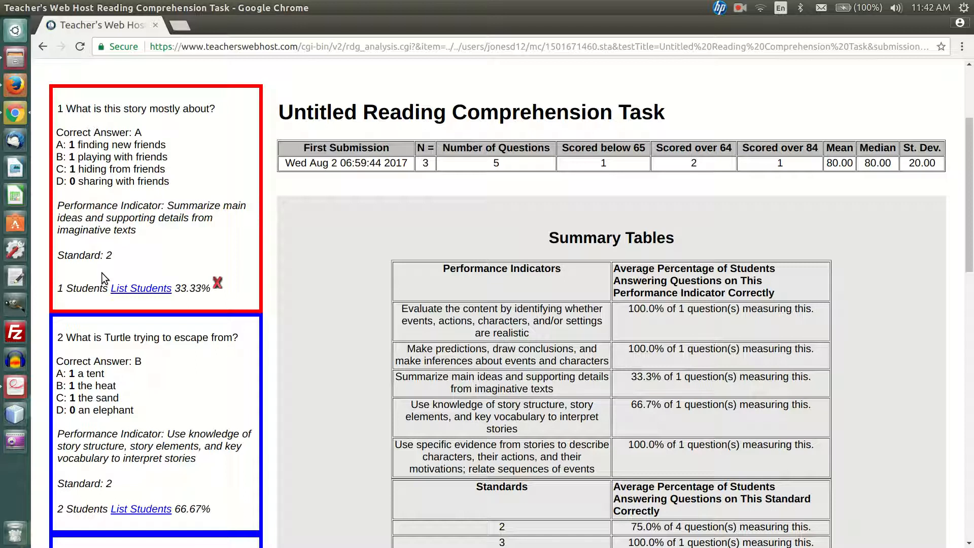
left_click(147, 289)
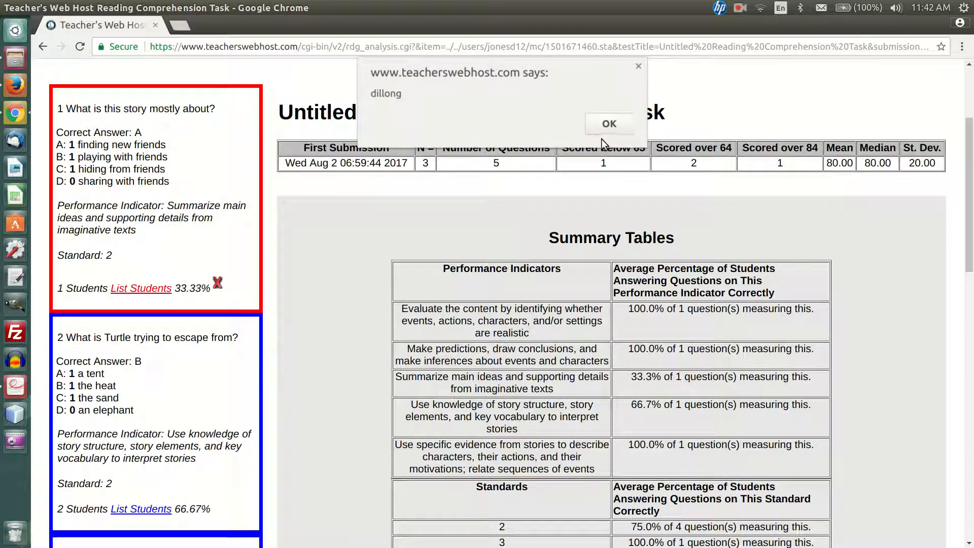
left_click(616, 120)
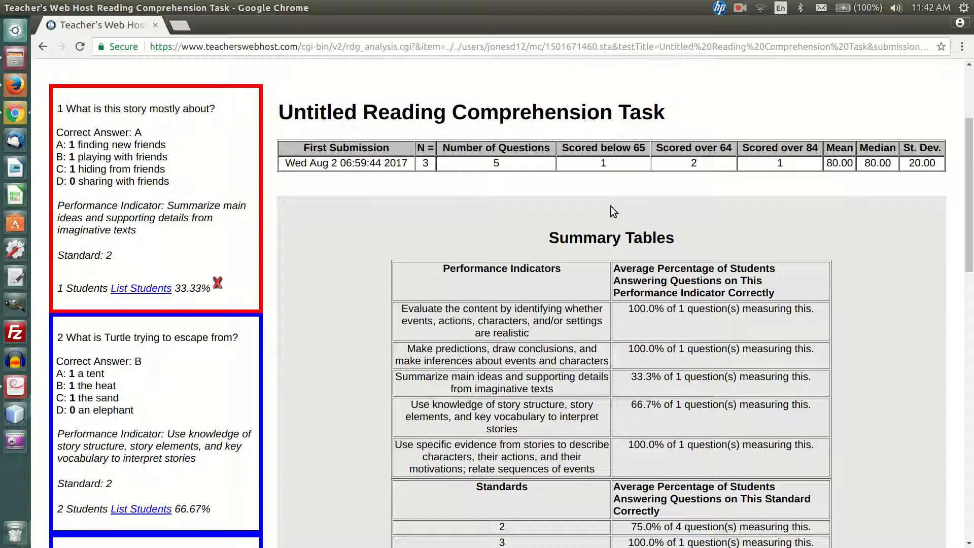
Examine the task's overall statistics, the summary tables by performance indicator and standard, and the remaining question results
left_click_drag(350, 150, 939, 165)
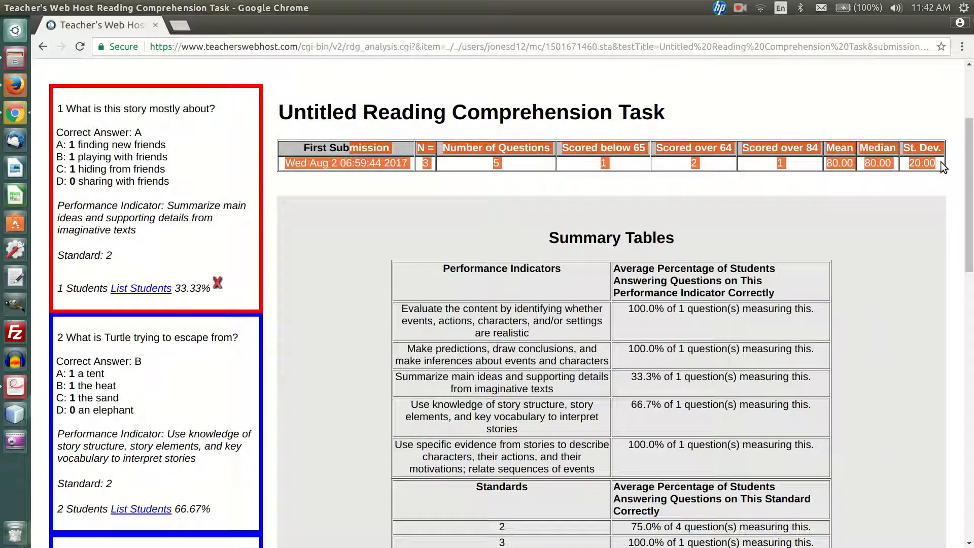
left_click(735, 217)
scroll(735, 218, "down", 2)
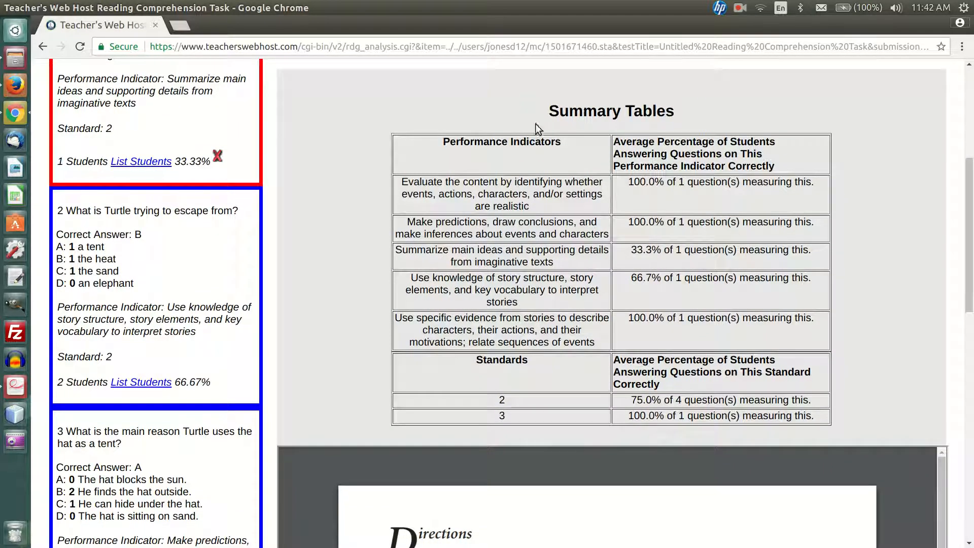
left_click_drag(475, 206, 619, 200)
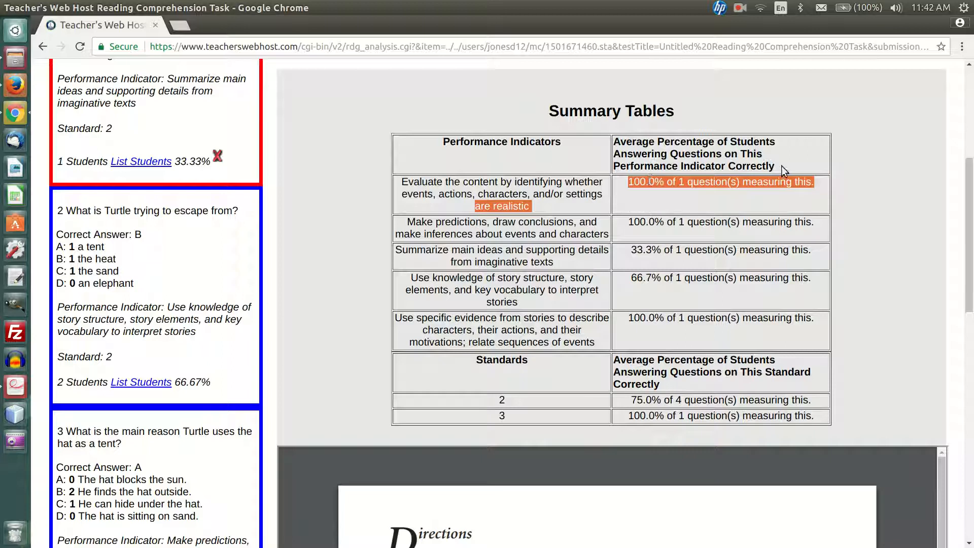
left_click(769, 150)
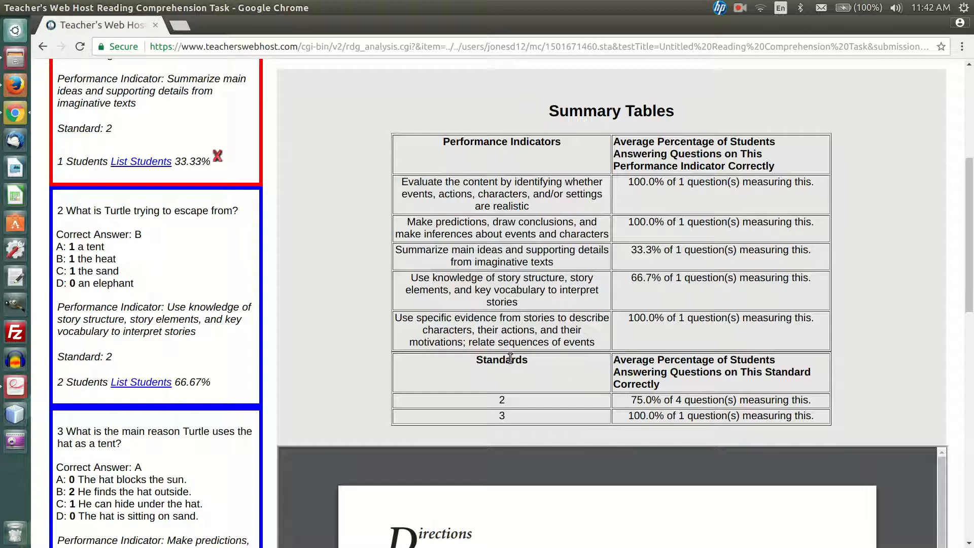
scroll(327, 317, "down", 4)
scroll(327, 316, "down", 10)
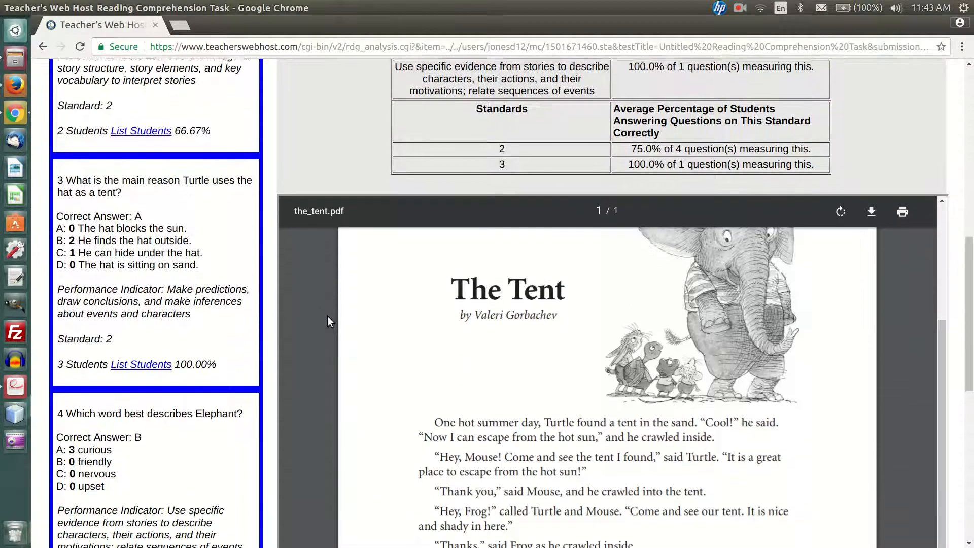
scroll(269, 307, "up", 20)
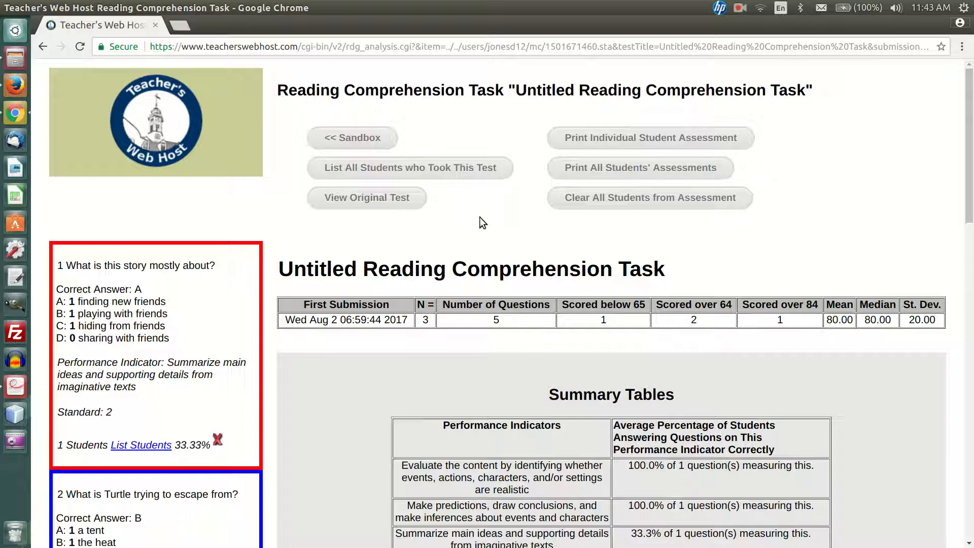
Return to the Sandbox course and try to edit the "Buffalo Bill and the Pony Express" assessment, ending back on the course page
left_click(351, 142)
scroll(288, 199, "down", 3)
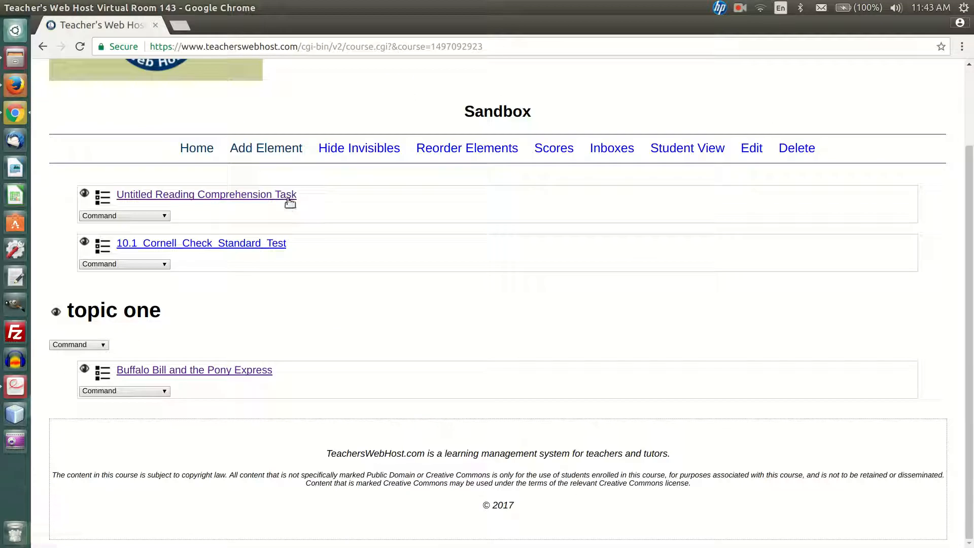
left_click(148, 391)
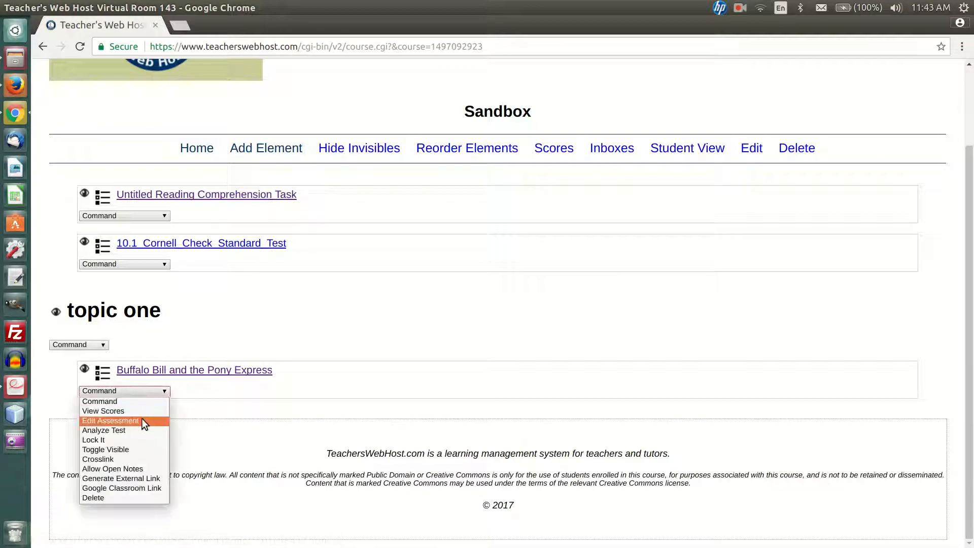
left_click(141, 418)
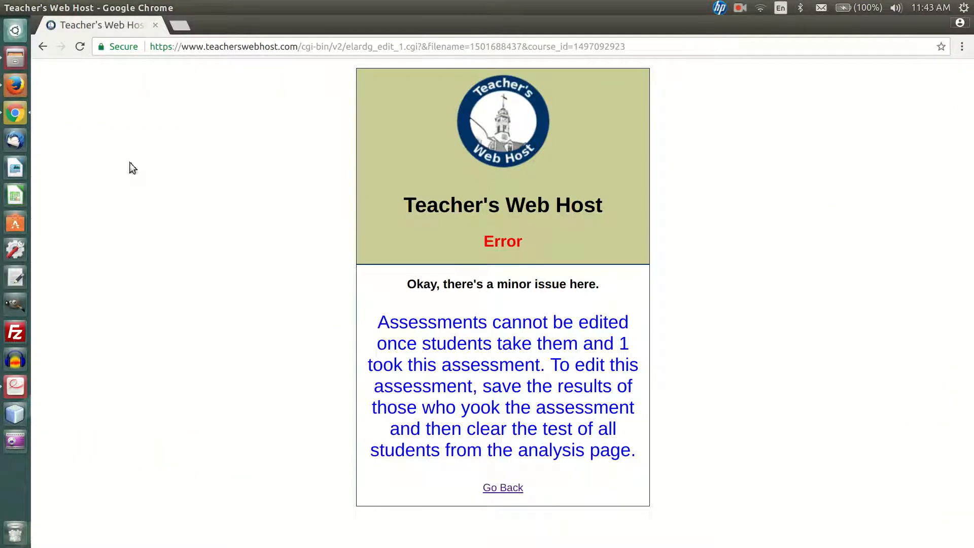
left_click(42, 47)
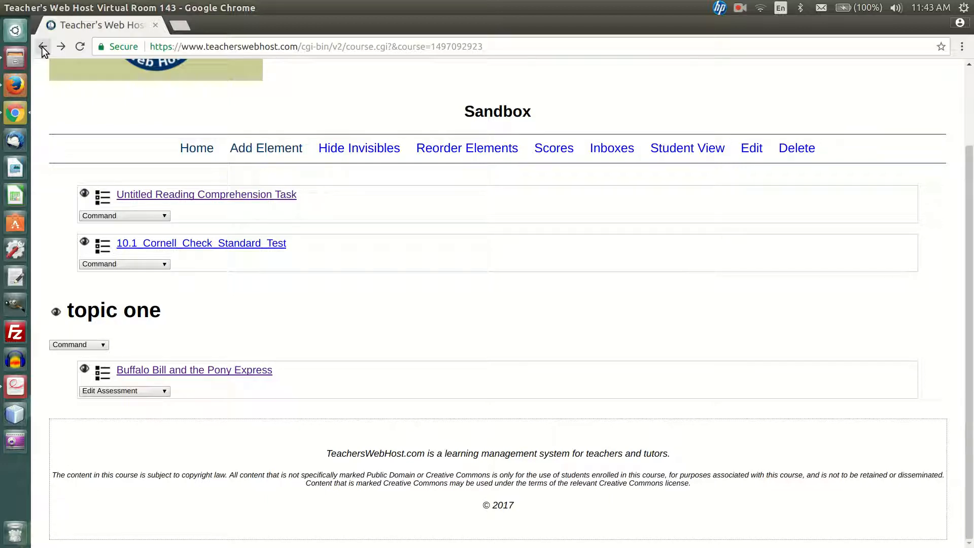
left_click(740, 13)
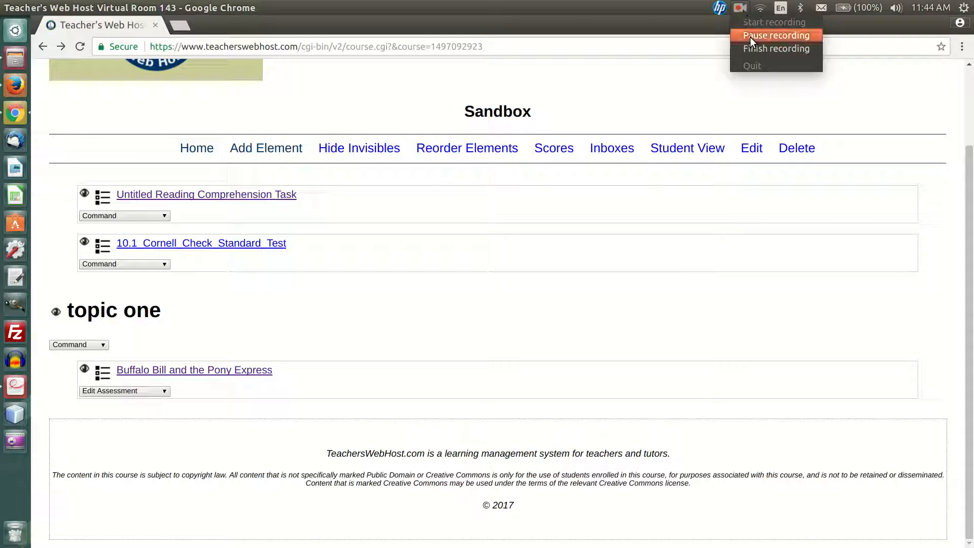